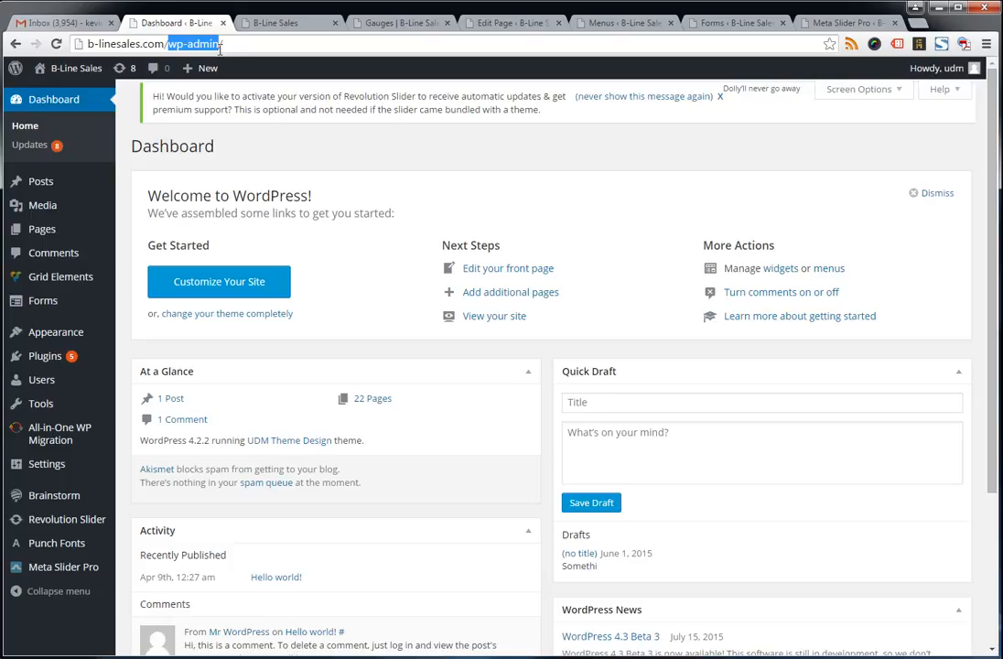
Look over the WordPress dashboard, including its At a Glance, Activity and Quick Draft widgets.
click(284, 39)
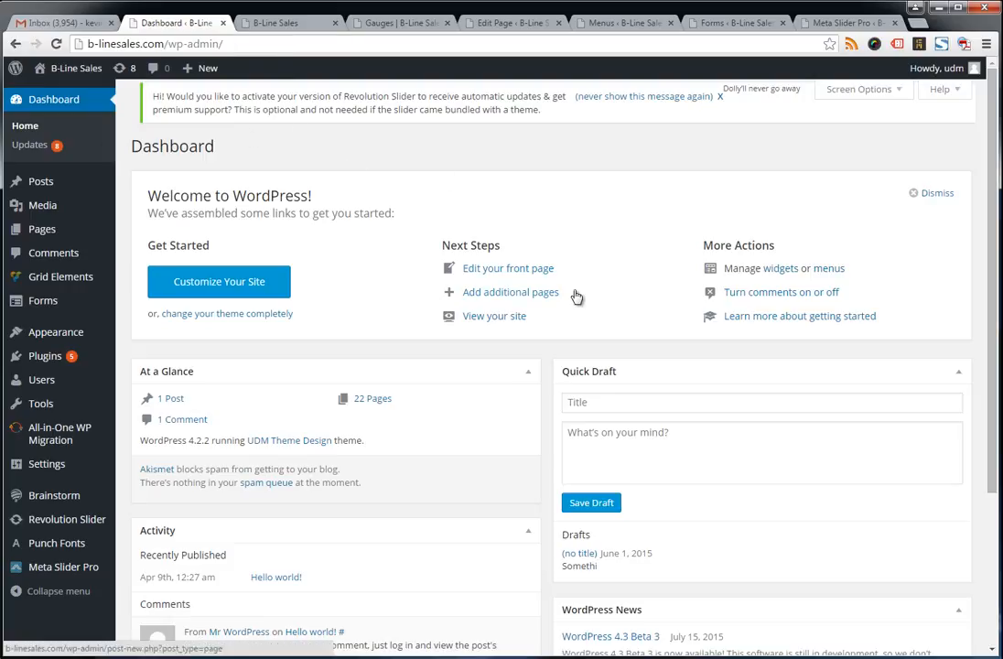
scroll(576, 294, down, 3)
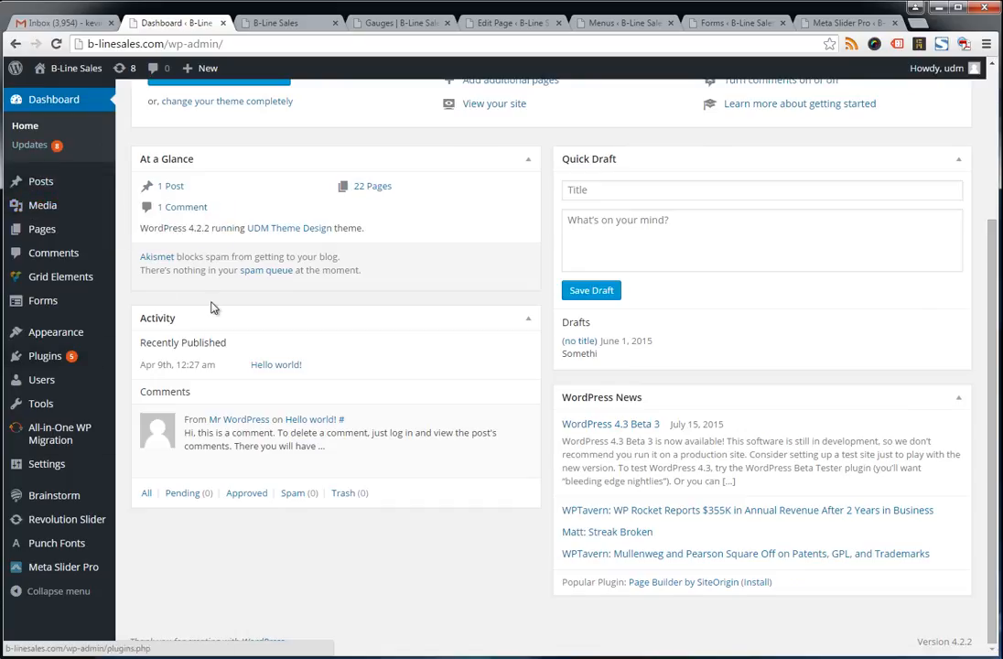
scroll(212, 306, up, 3)
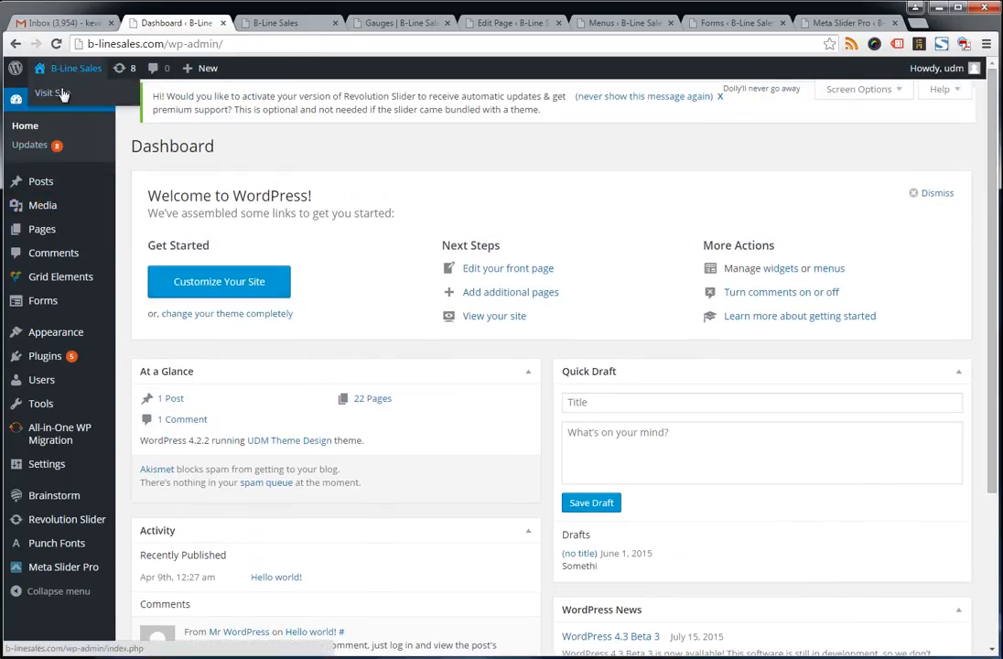
View the live B-Line Sales home page and open that page for editing.
click(274, 23)
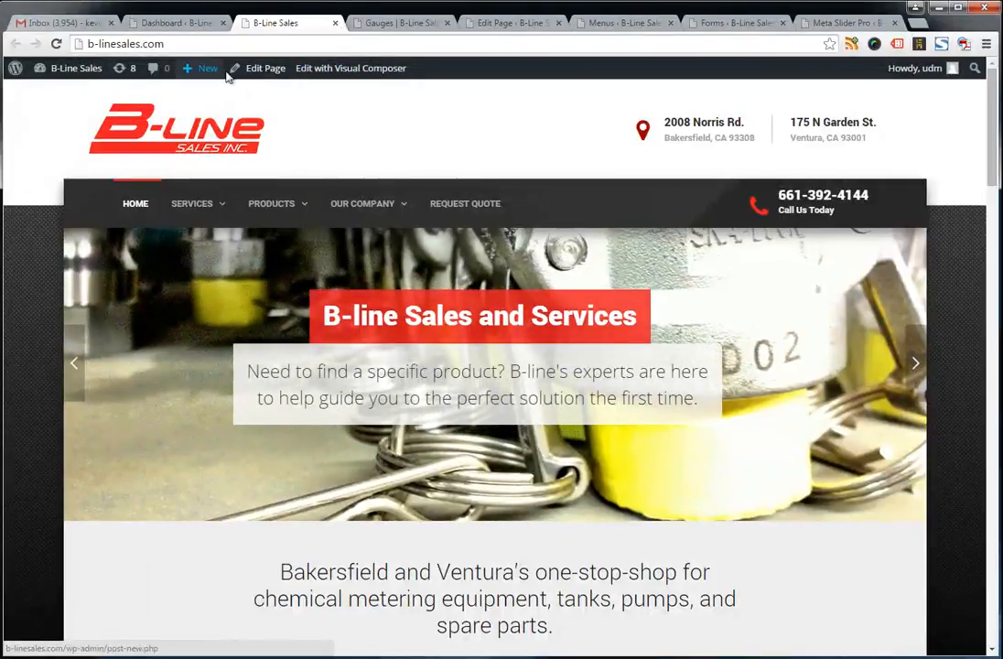
mouse_move(266, 202)
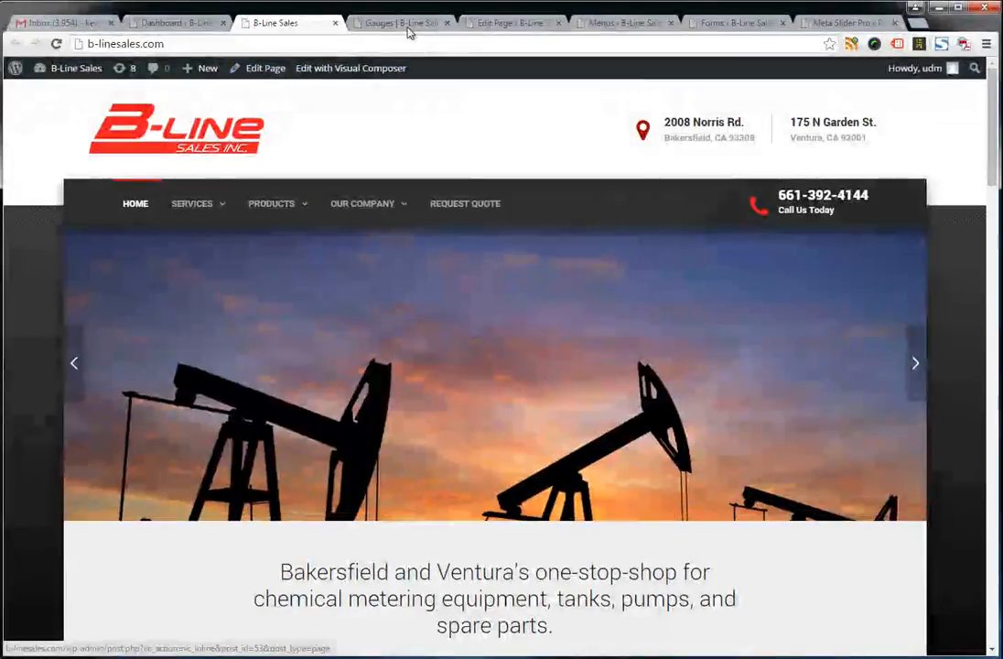
scroll(512, 282, down, 5)
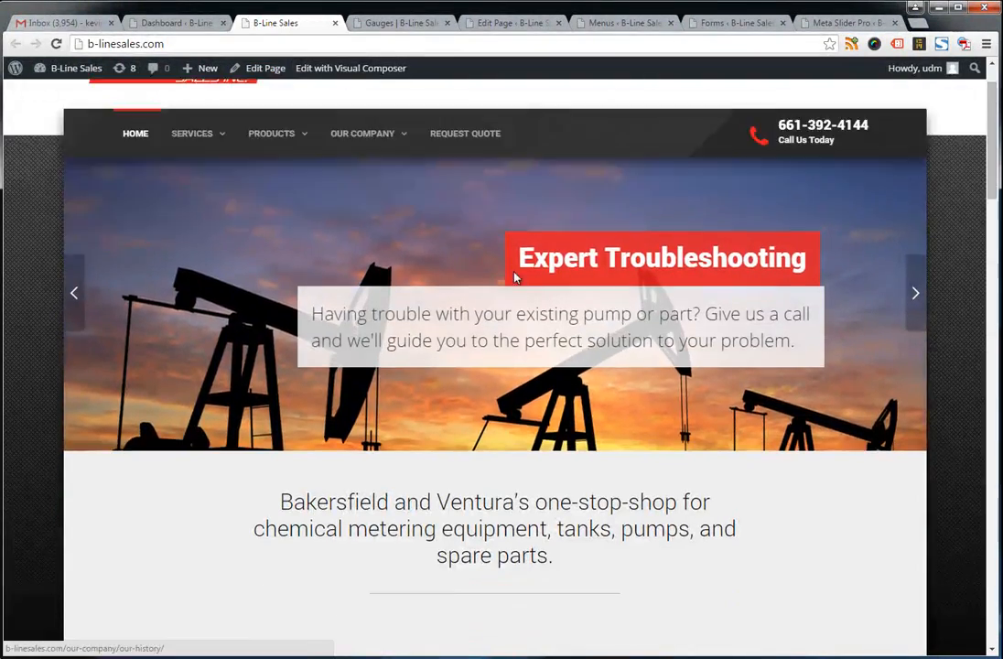
scroll(540, 391, up, 5)
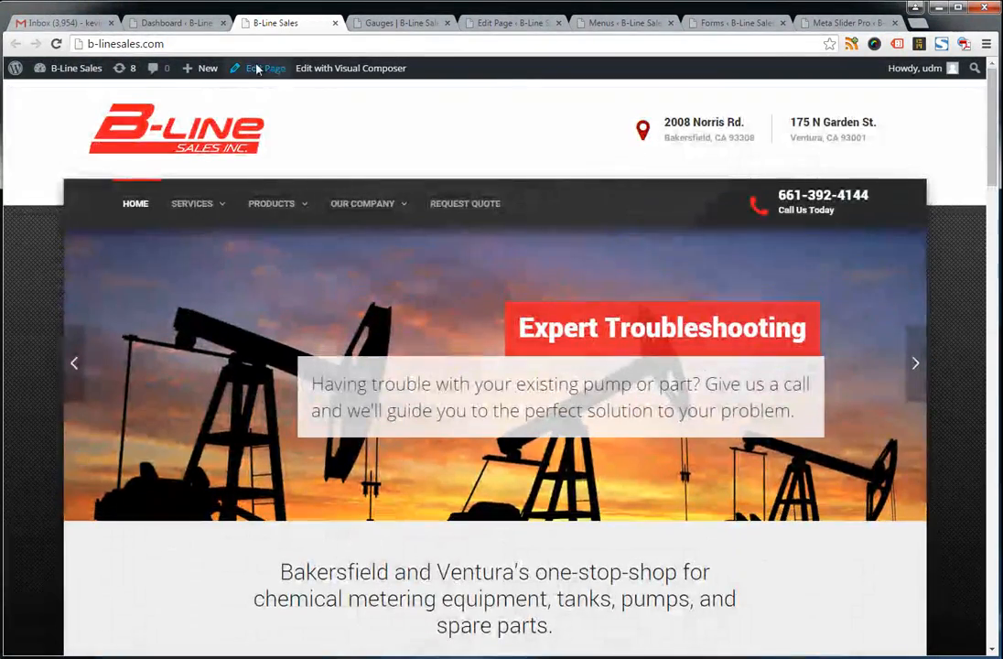
click(258, 70)
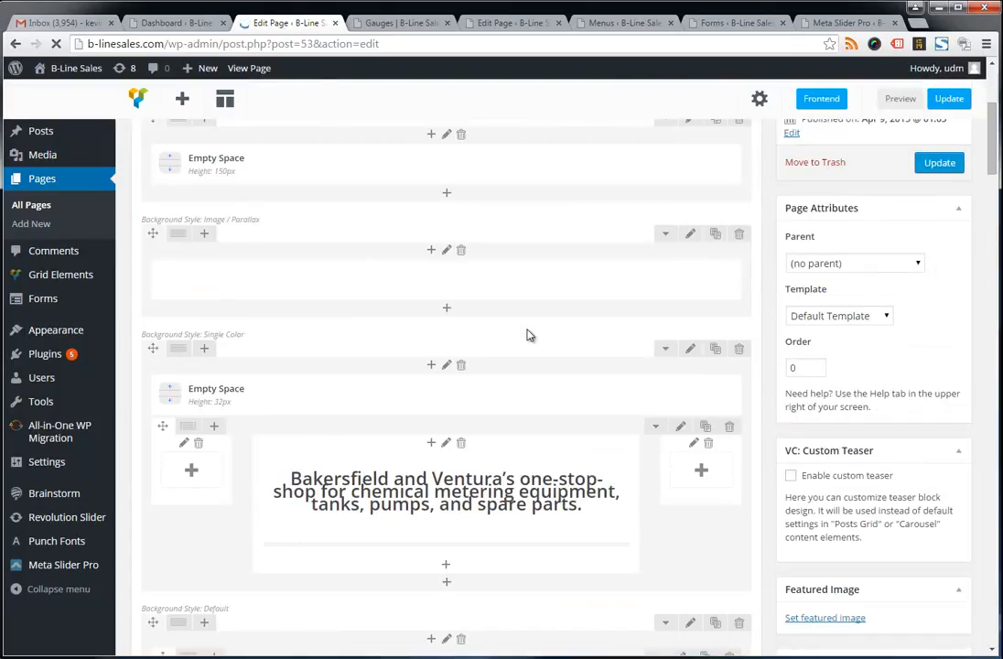
Open the one-stop-shop headline text block in the Single Color row, review its Heading 1 text and save its settings.
scroll(422, 228, up, 1)
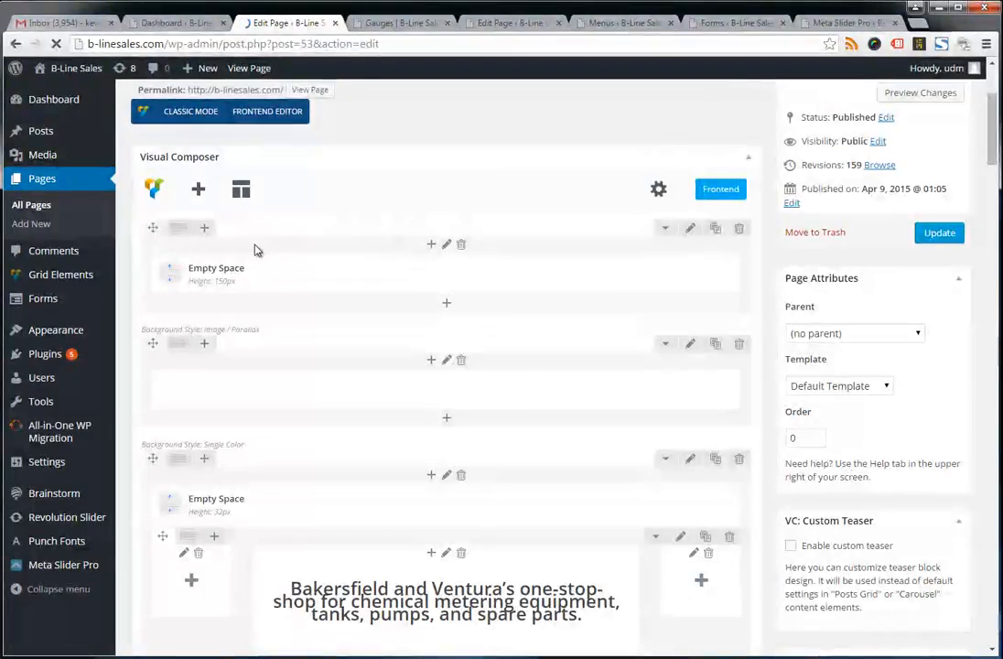
scroll(396, 366, down, 1)
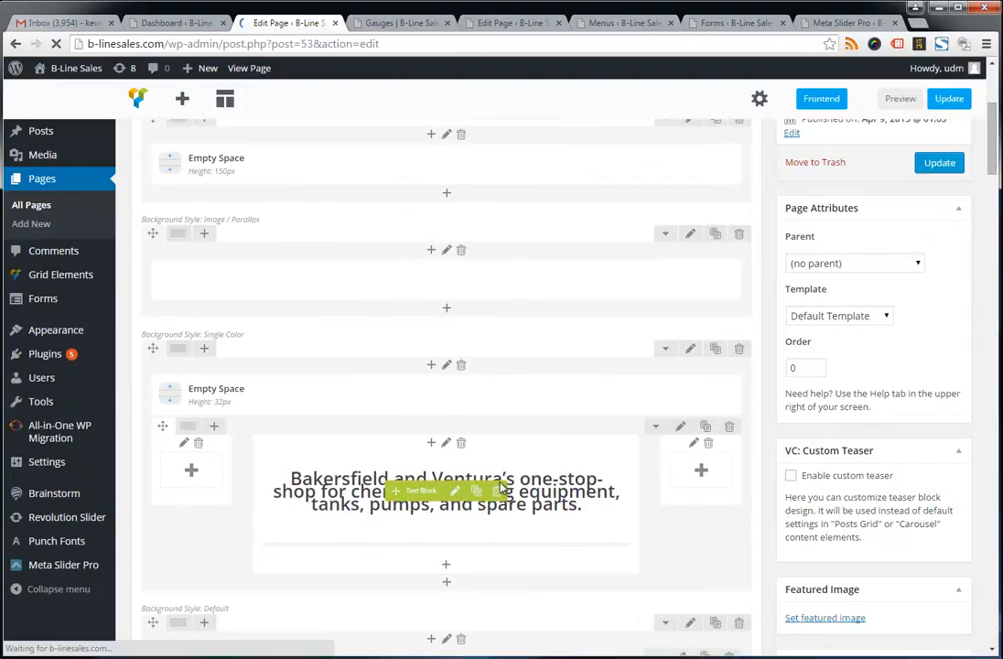
scroll(463, 455, down, 1)
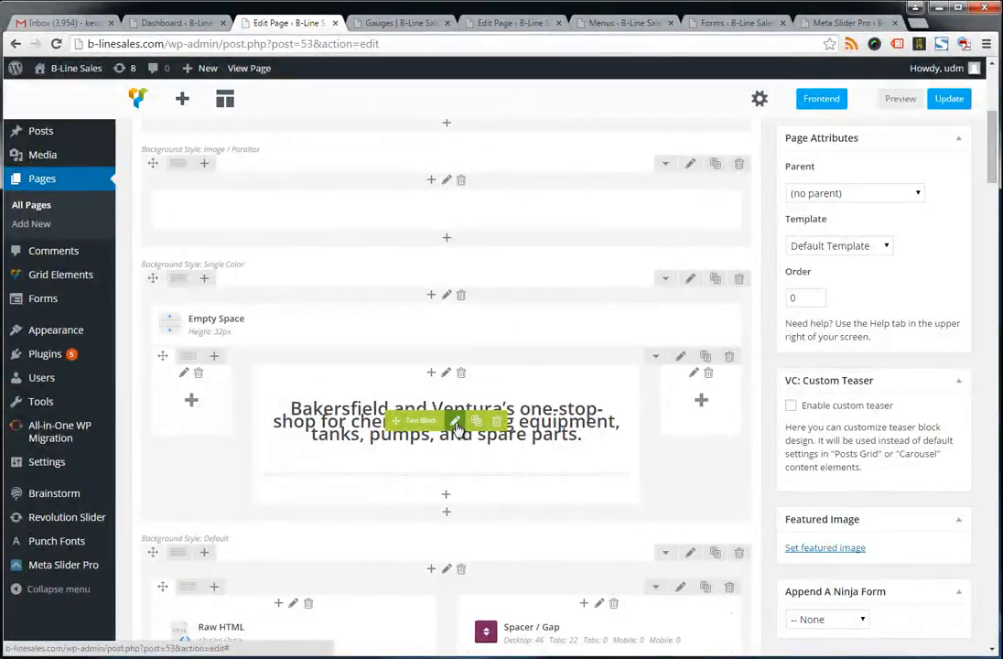
click(455, 421)
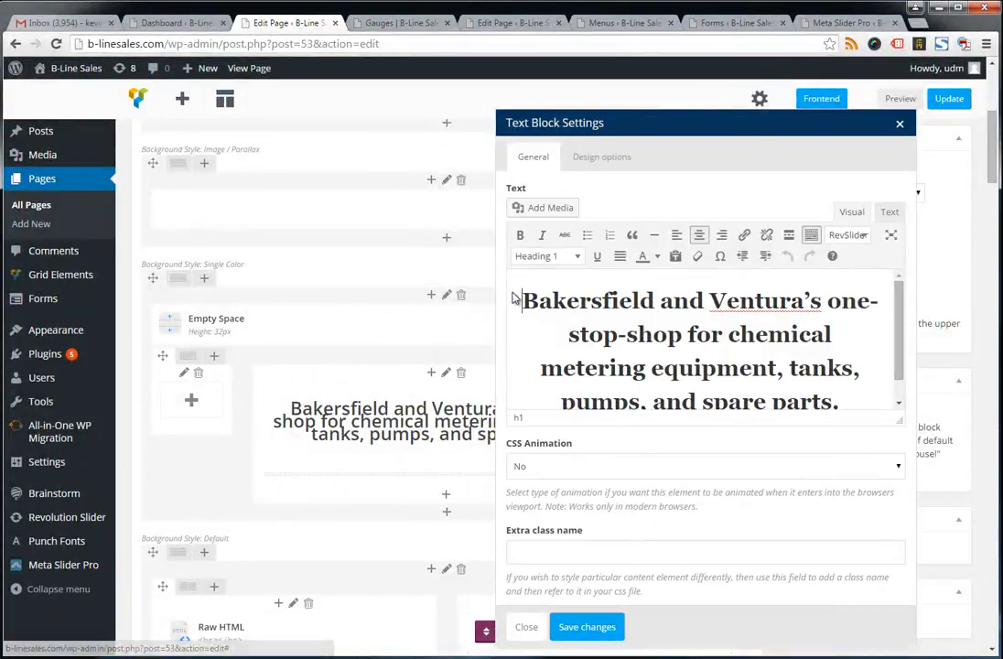
scroll(691, 314, down, 2)
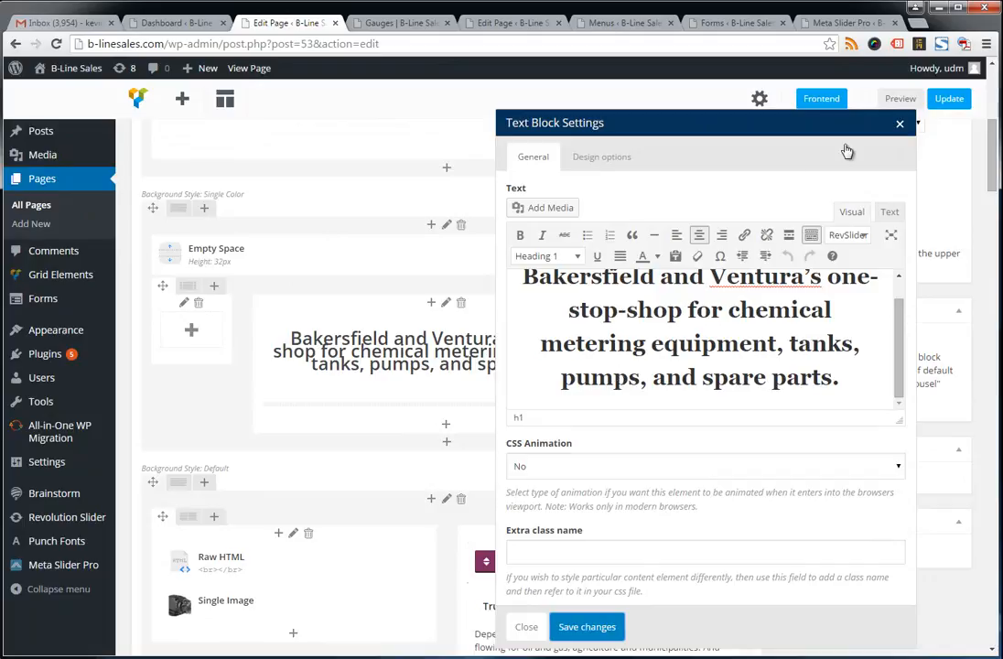
click(586, 626)
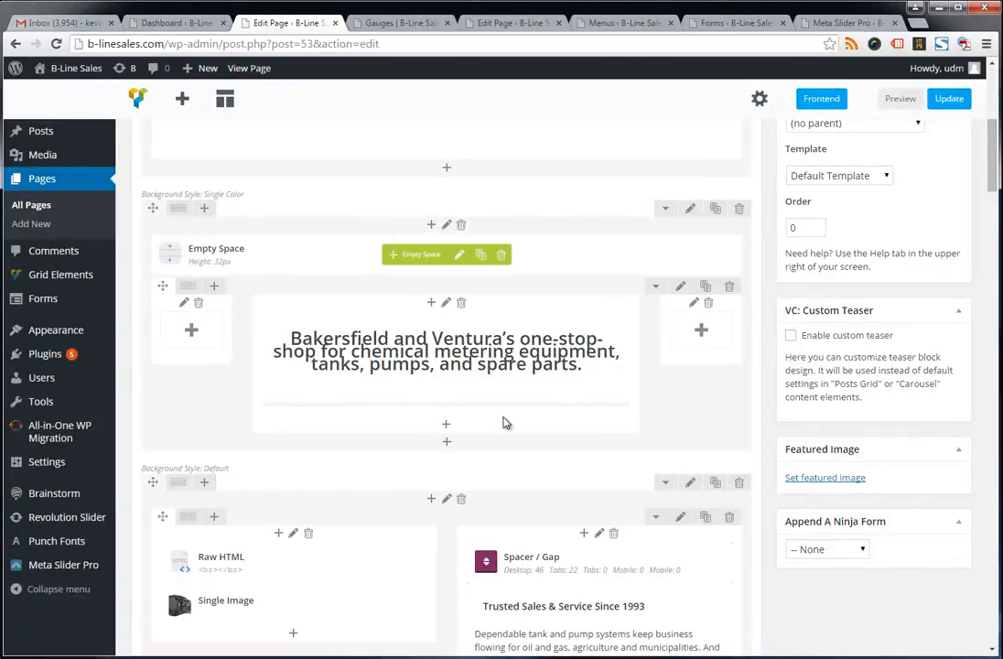
Inspect the HTML source of the text block in the Image / Parallax row, highlight its sentence, and close the settings.
scroll(484, 412, up, 2)
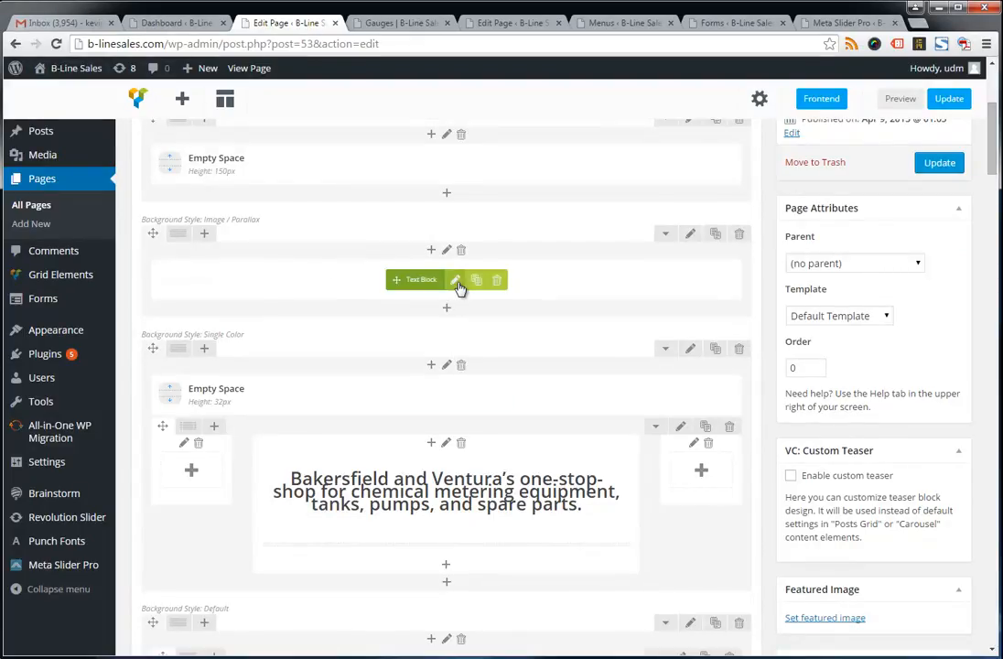
click(459, 287)
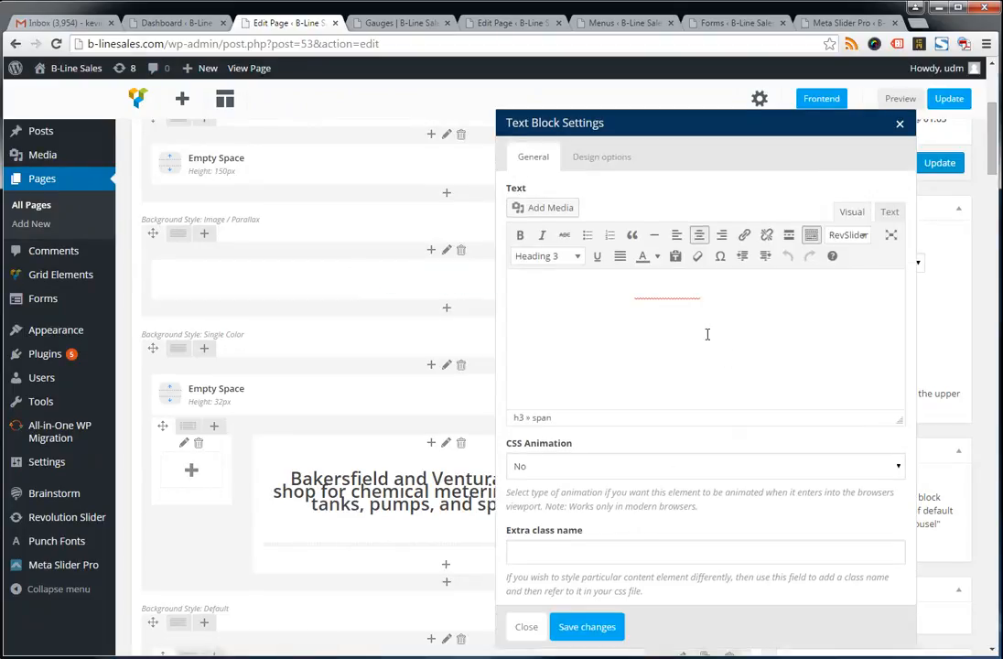
click(889, 212)
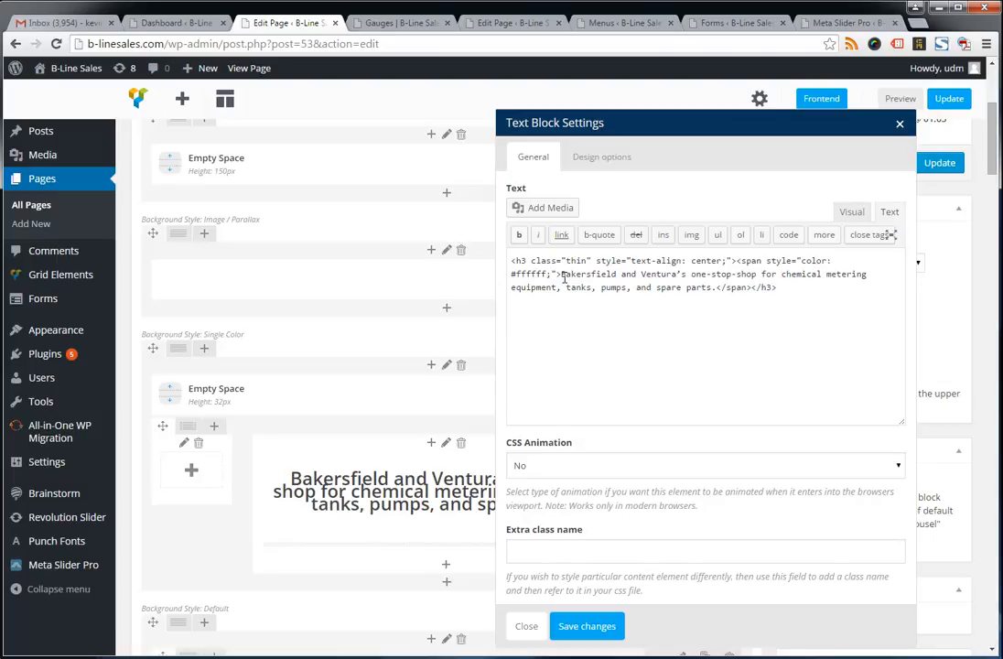
drag(599, 275, 734, 288)
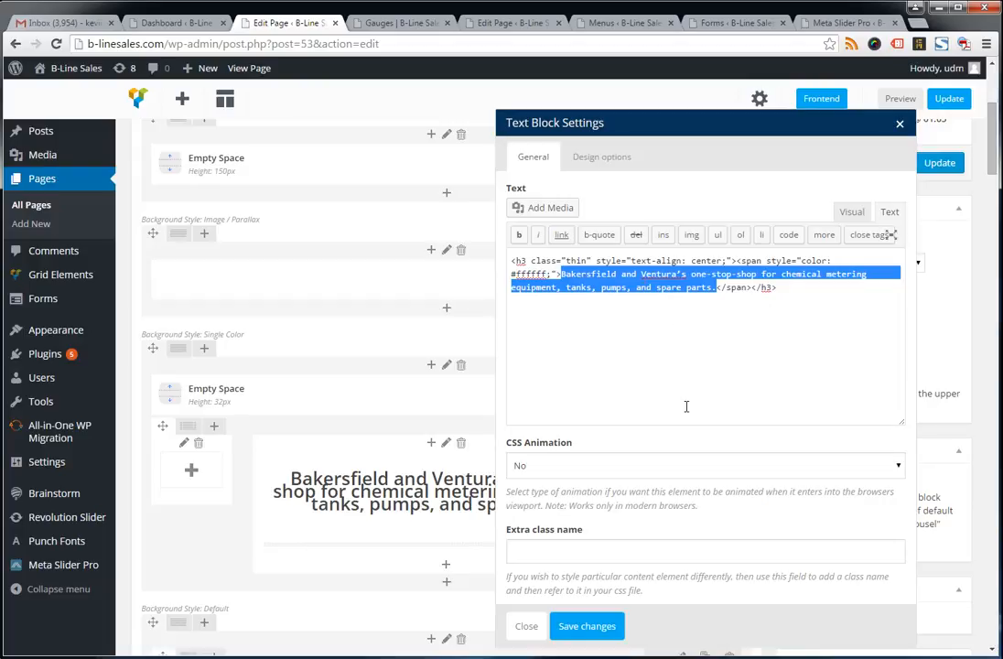
click(551, 636)
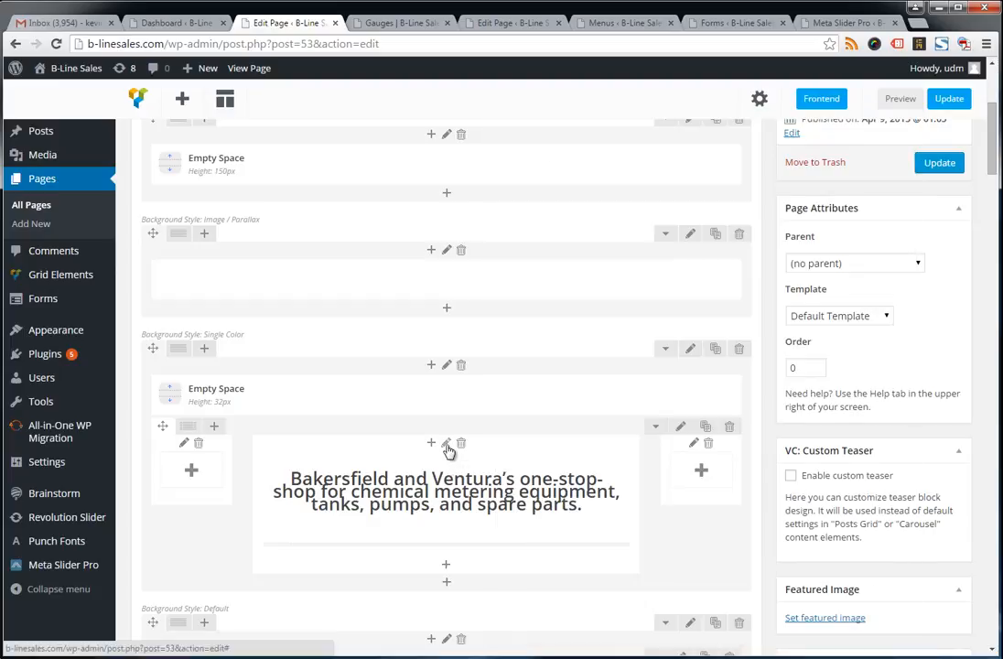
Review the settings of the Pump Repair image under Our Helpful Services and close them without saving.
scroll(447, 448, down, 5)
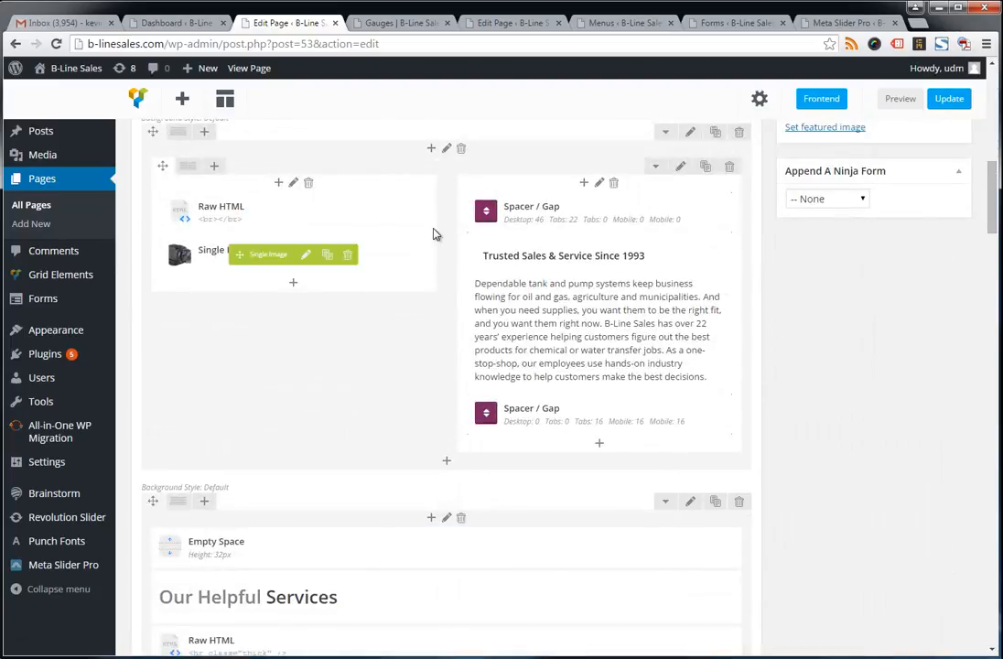
scroll(614, 477, down, 1)
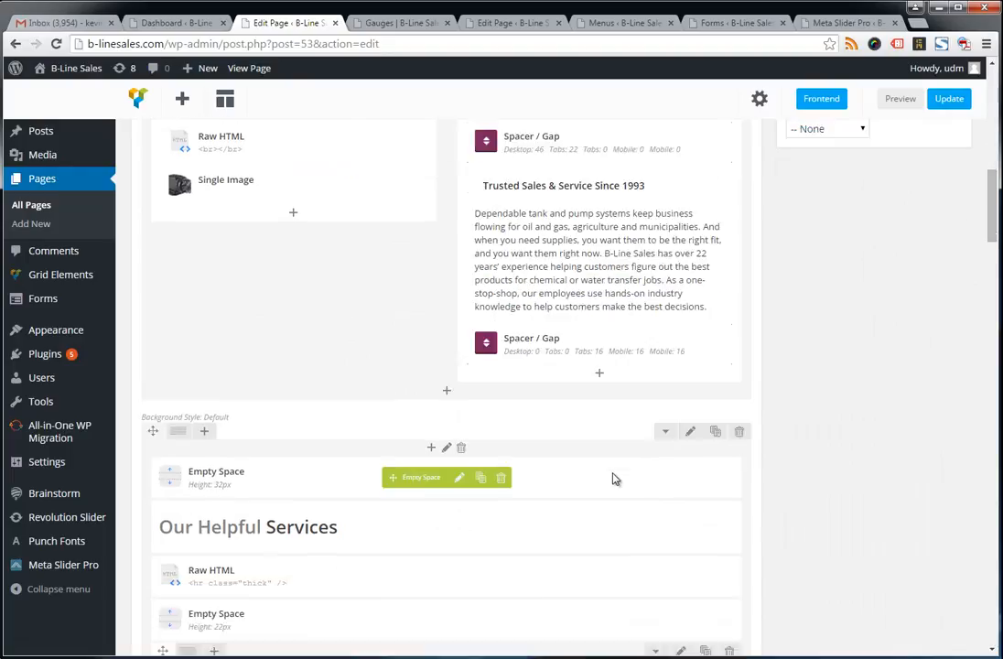
scroll(614, 476, down, 4)
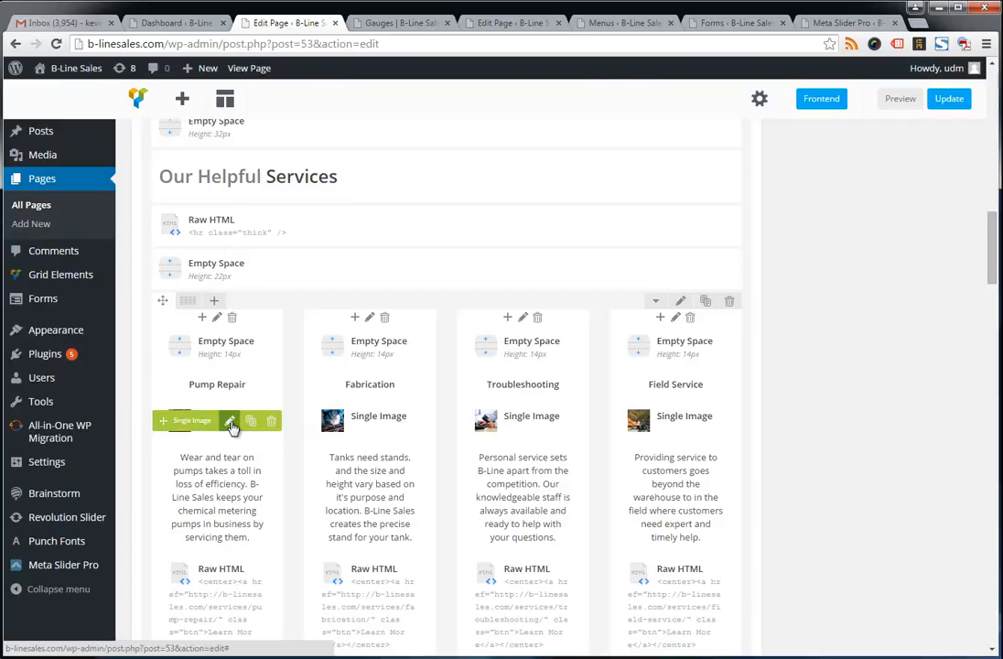
click(230, 423)
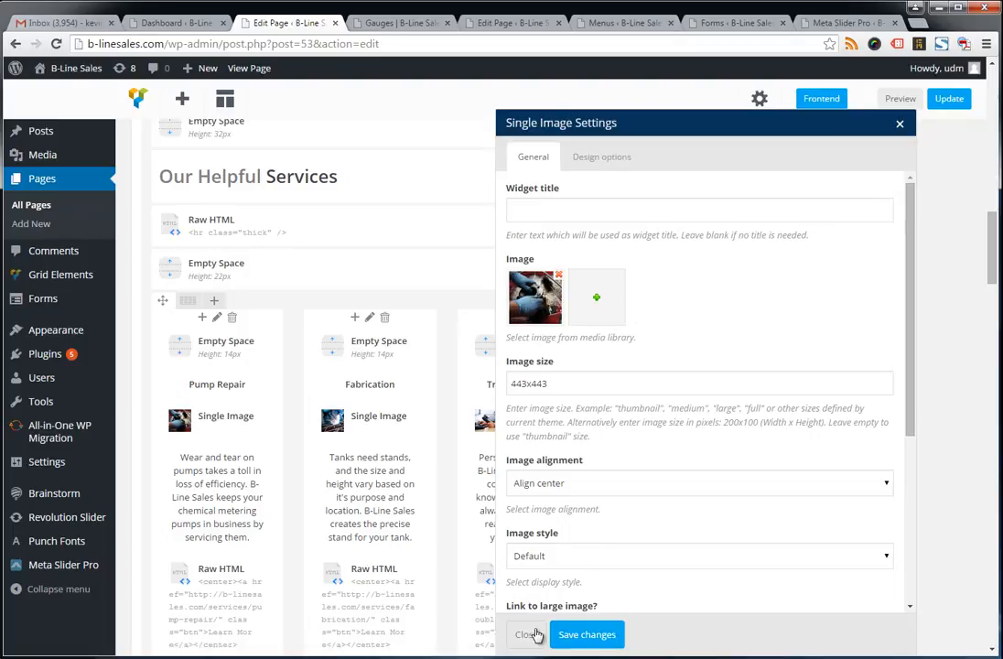
click(527, 634)
scroll(462, 314, up, 10)
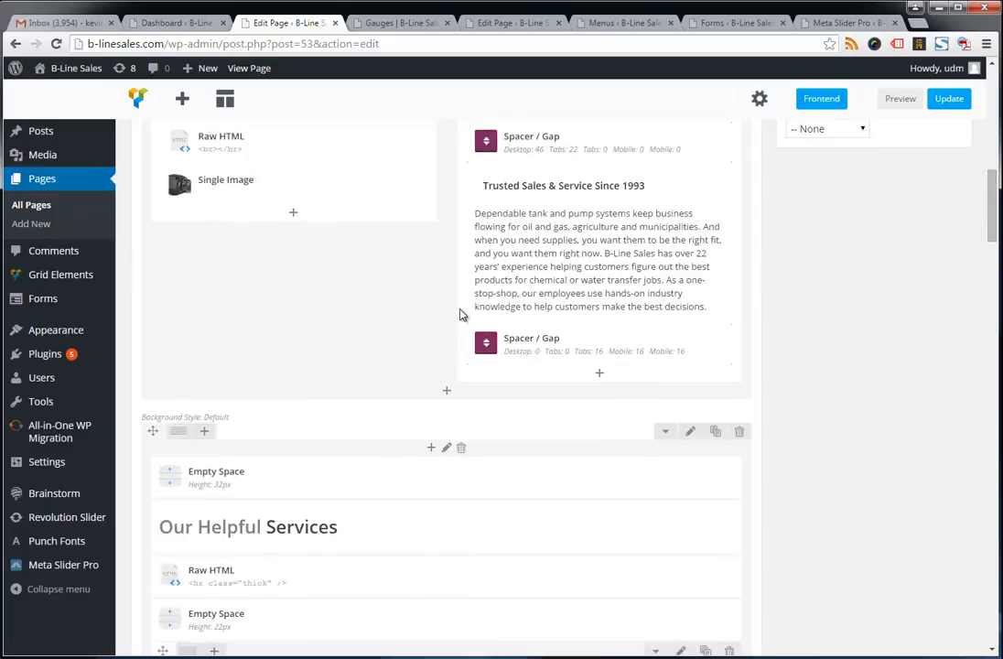
scroll(462, 319, up, 4)
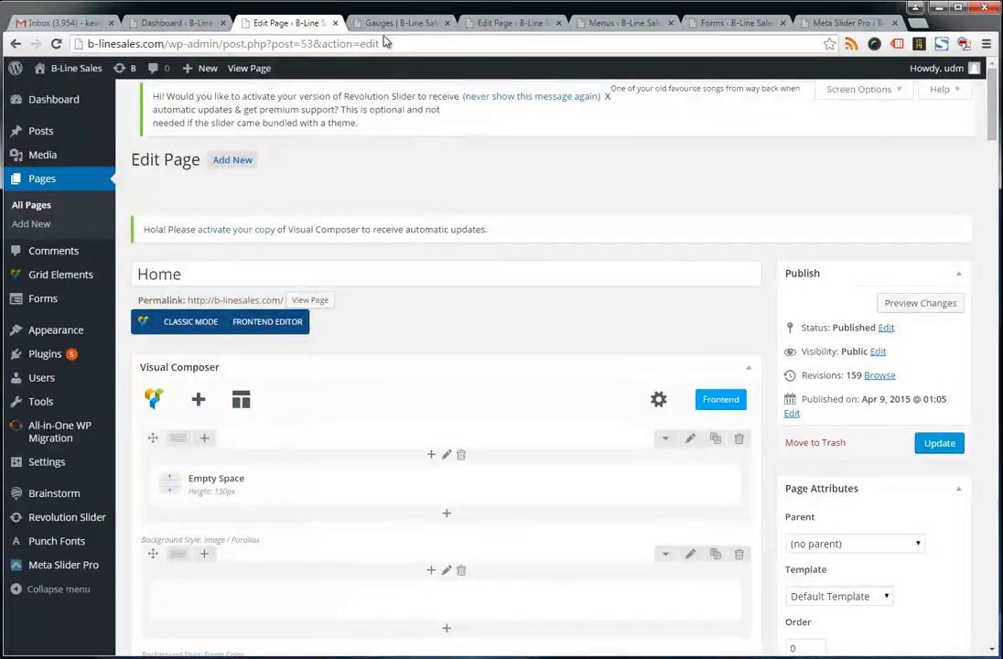
Look through the live Gauges product page, including its Products menu, image slider and feature list.
click(392, 25)
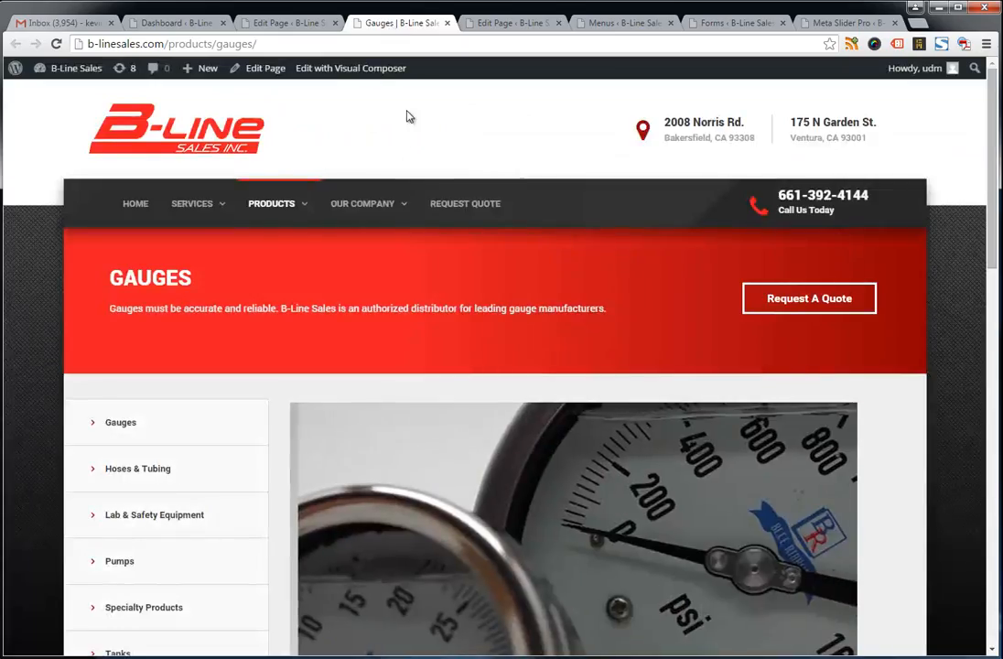
scroll(482, 307, down, 5)
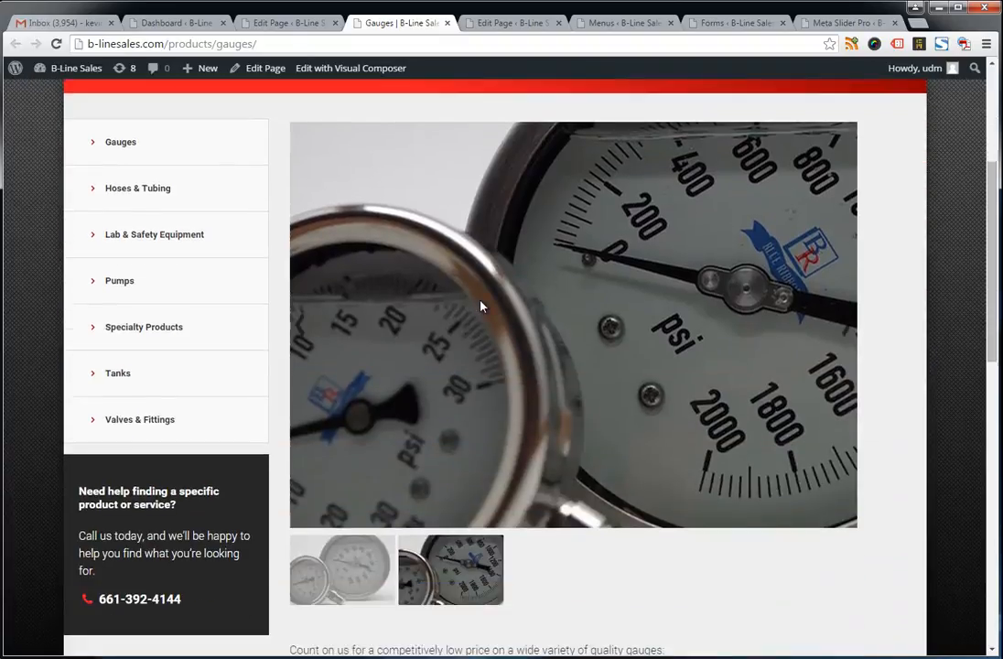
scroll(482, 308, down, 1)
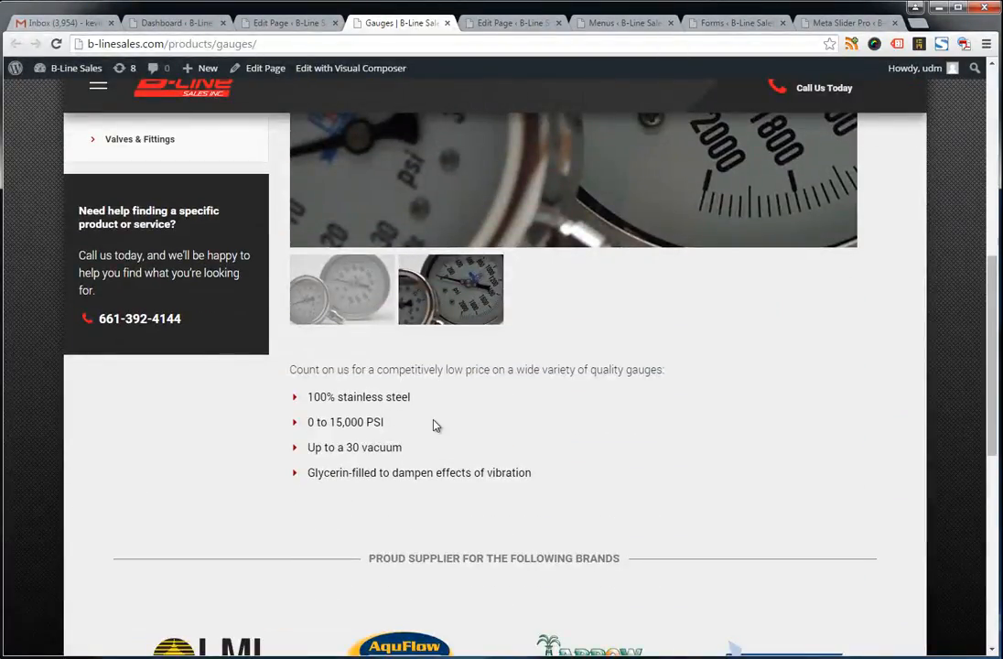
scroll(430, 439, up, 1)
scroll(439, 421, up, 6)
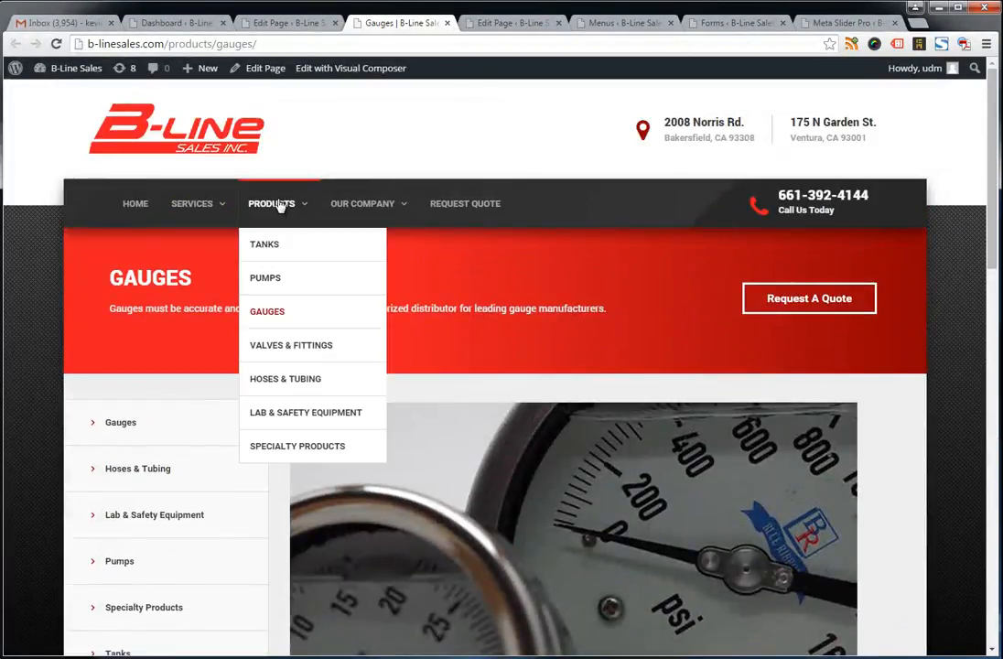
scroll(492, 391, down, 5)
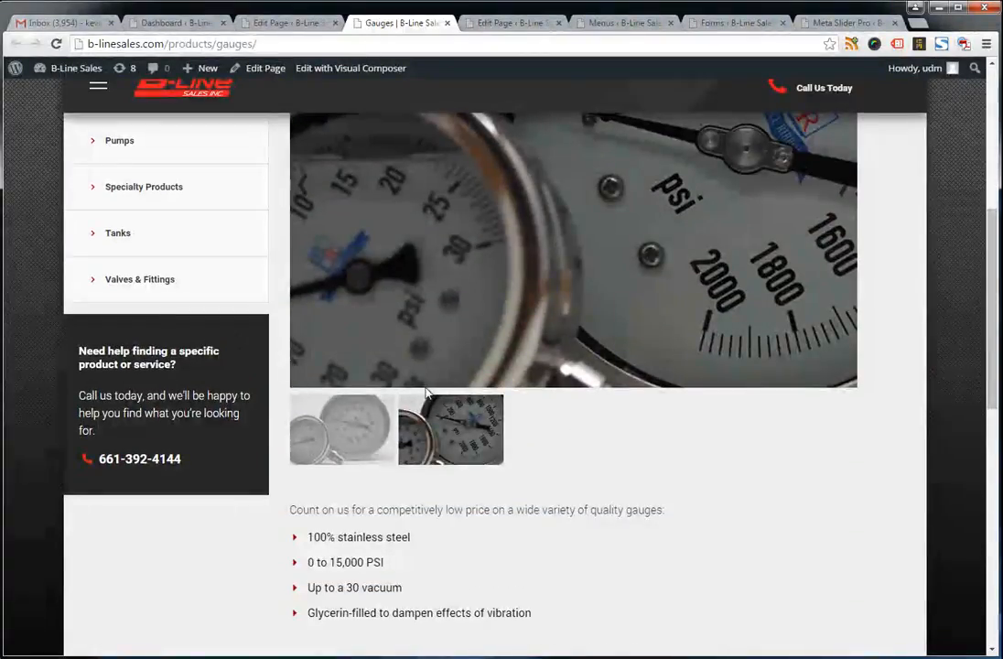
scroll(437, 513, down, 1)
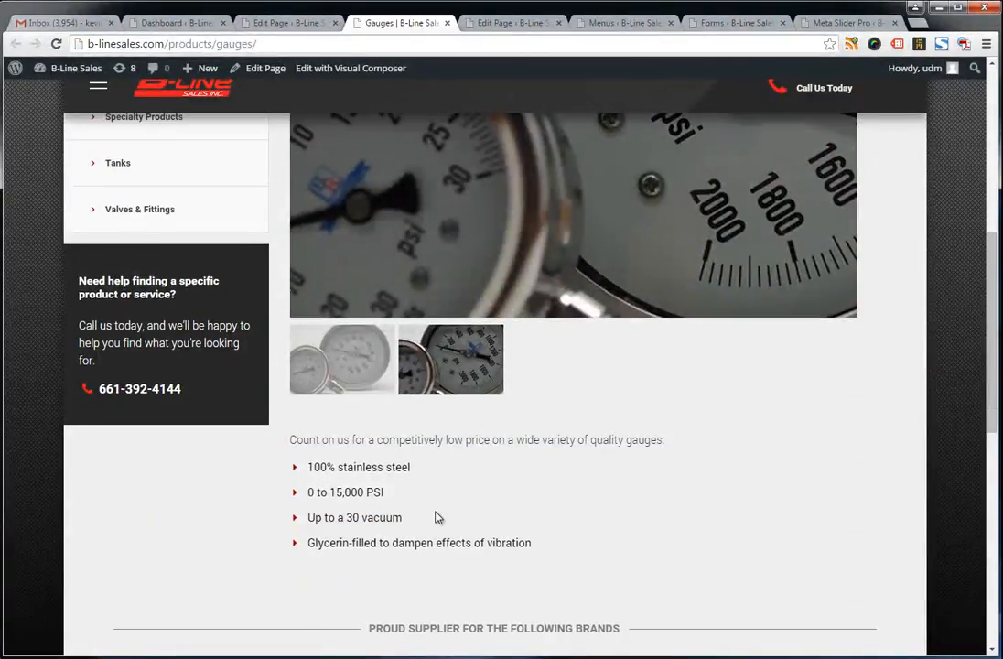
Open the Gauges page for editing and switch its content to classic mode.
click(267, 71)
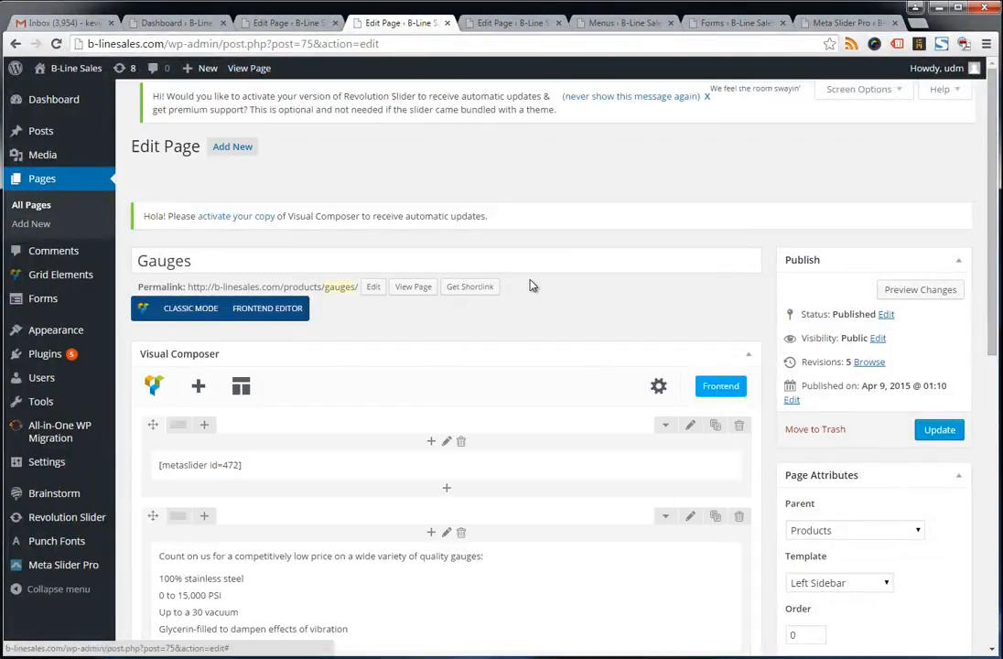
scroll(430, 298, down, 1)
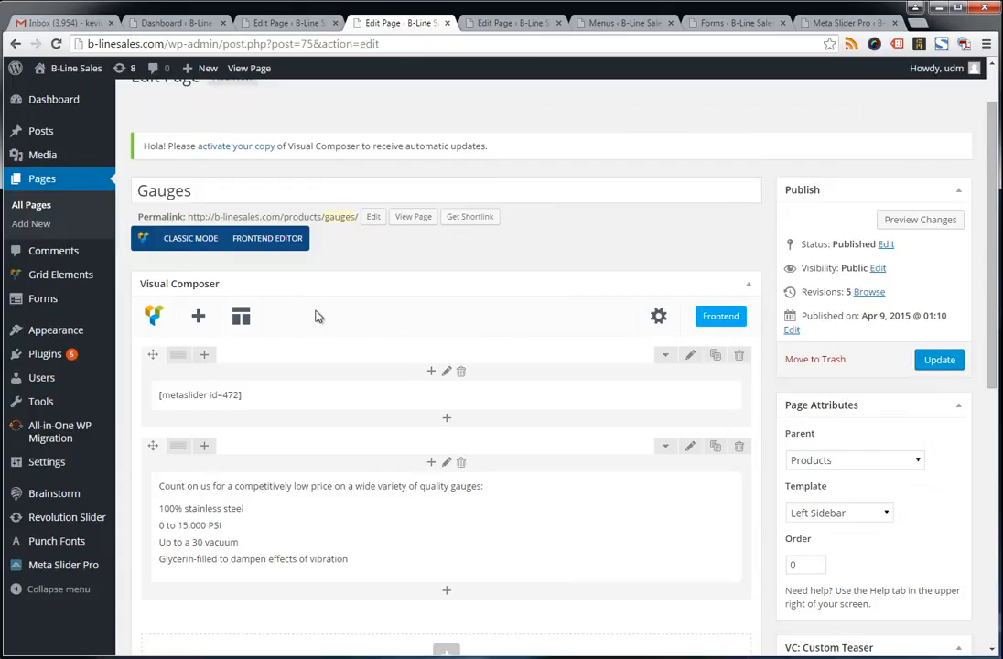
click(190, 246)
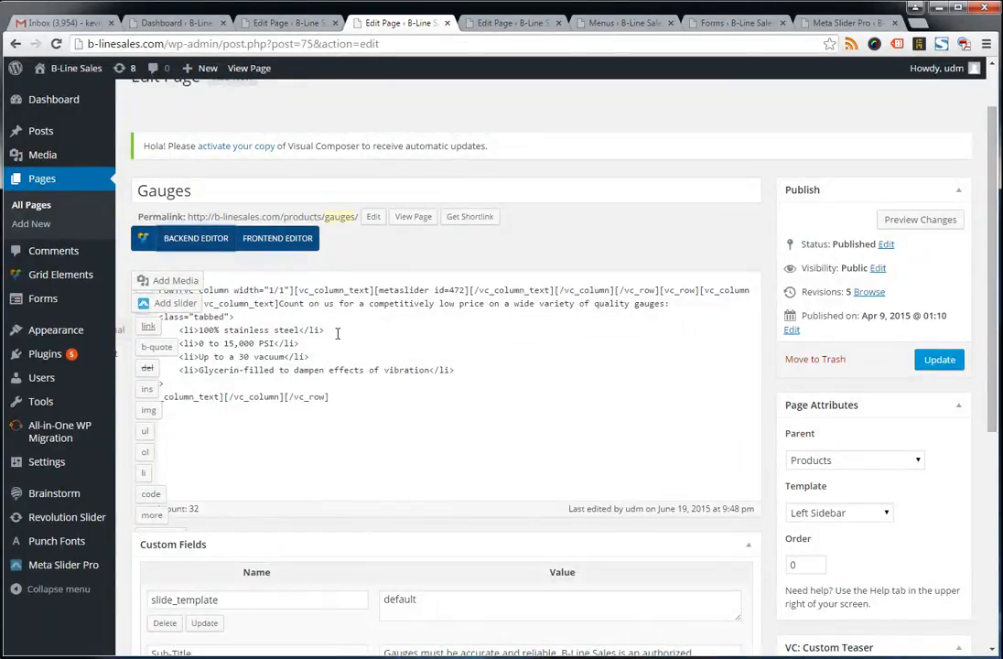
click(415, 443)
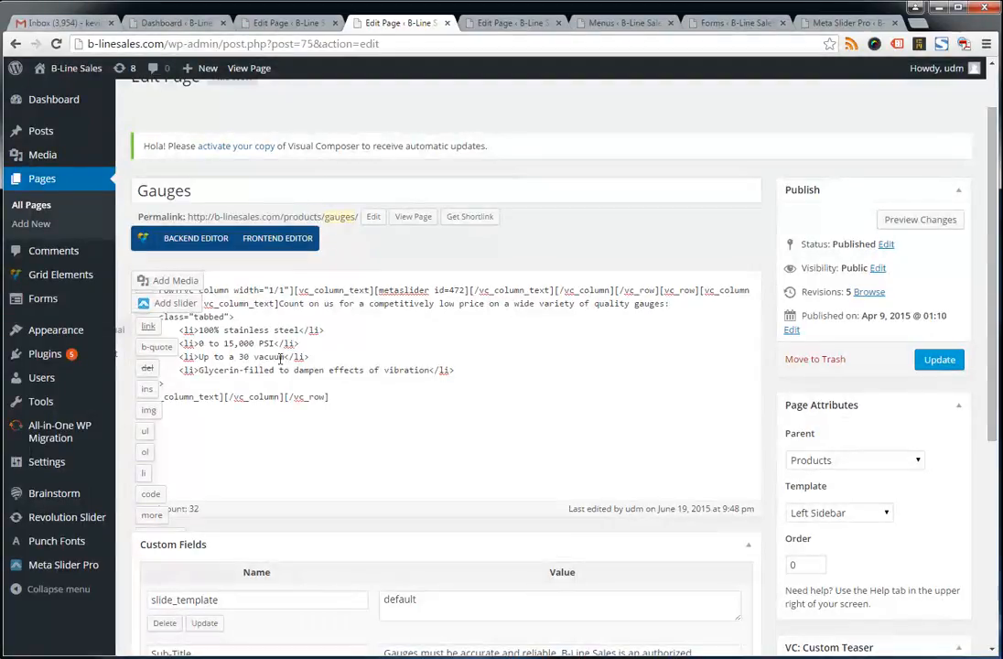
Switch the Gauges page back to the backend editor, review the feature-list text block's settings, and close them without saving.
click(212, 244)
scroll(385, 379, down, 2)
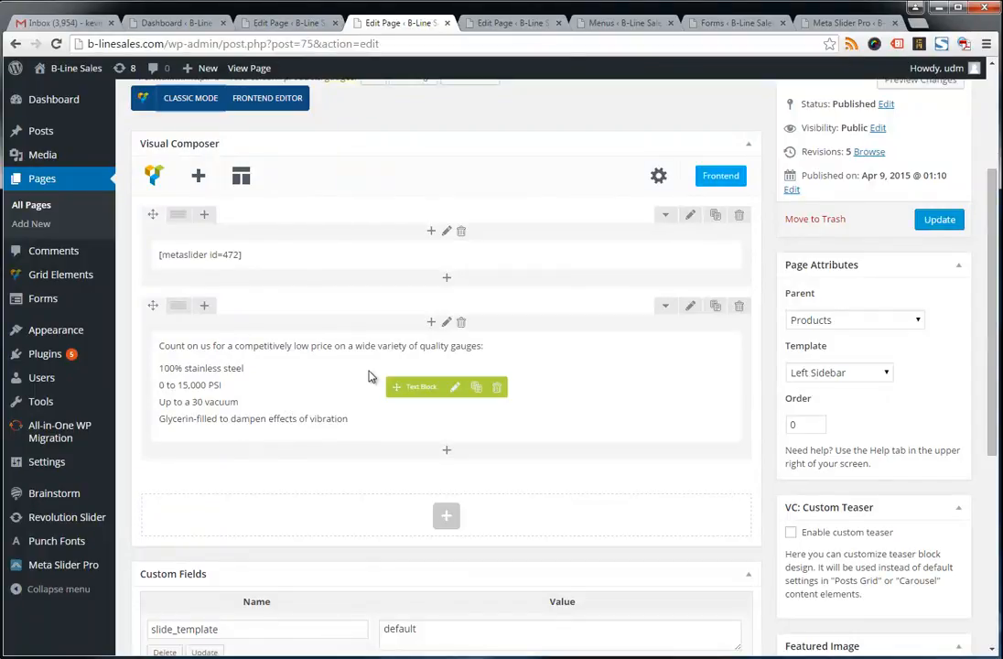
click(454, 389)
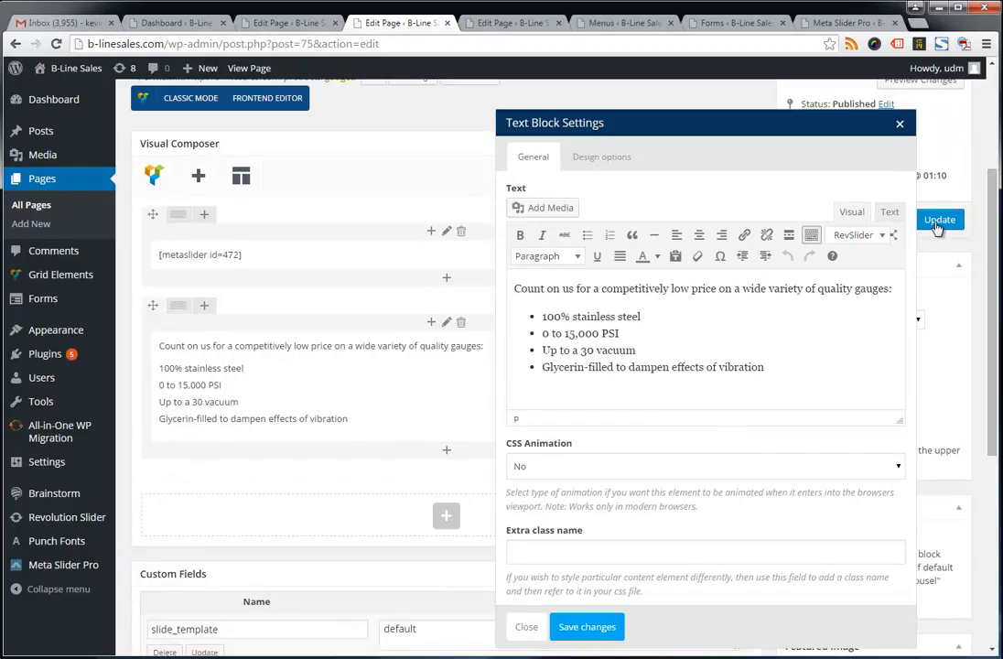
click(900, 126)
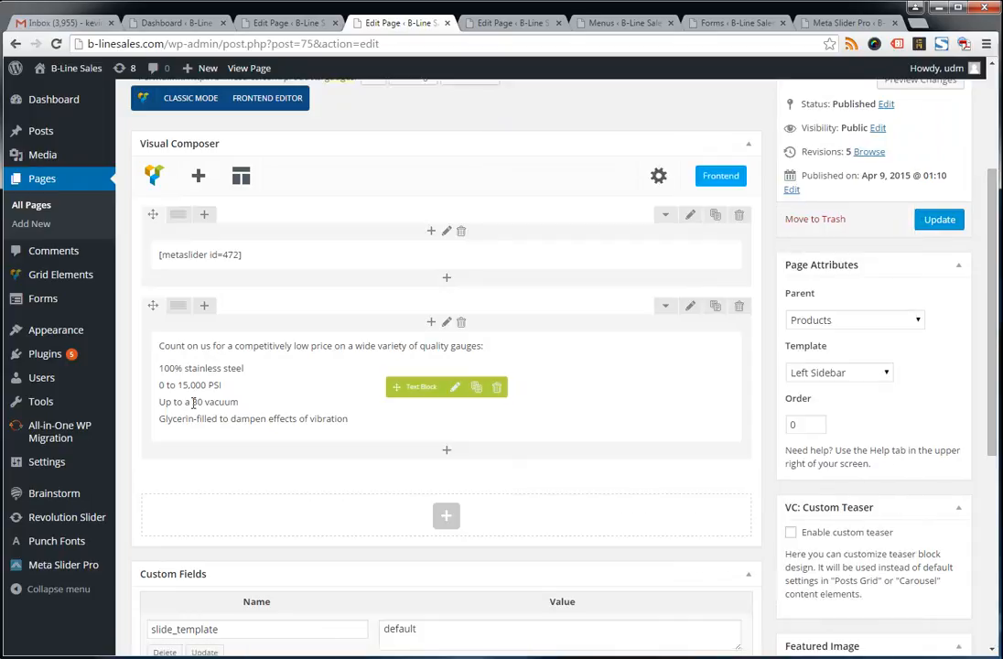
Open the Pump Repair slider in Meta Slider Pro and look through its image slides.
mouse_move(185, 261)
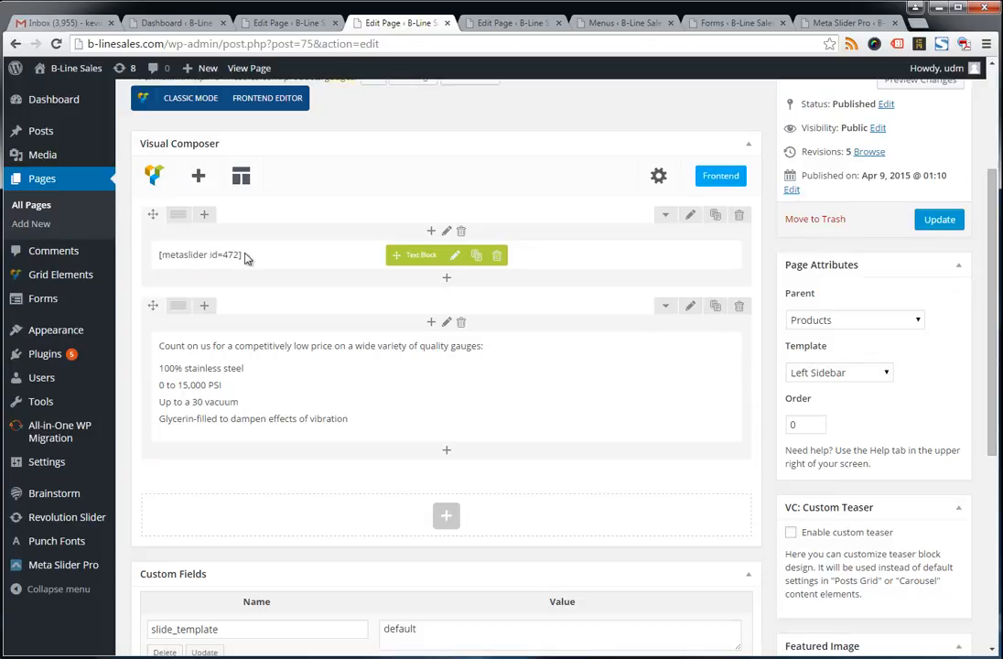
click(833, 23)
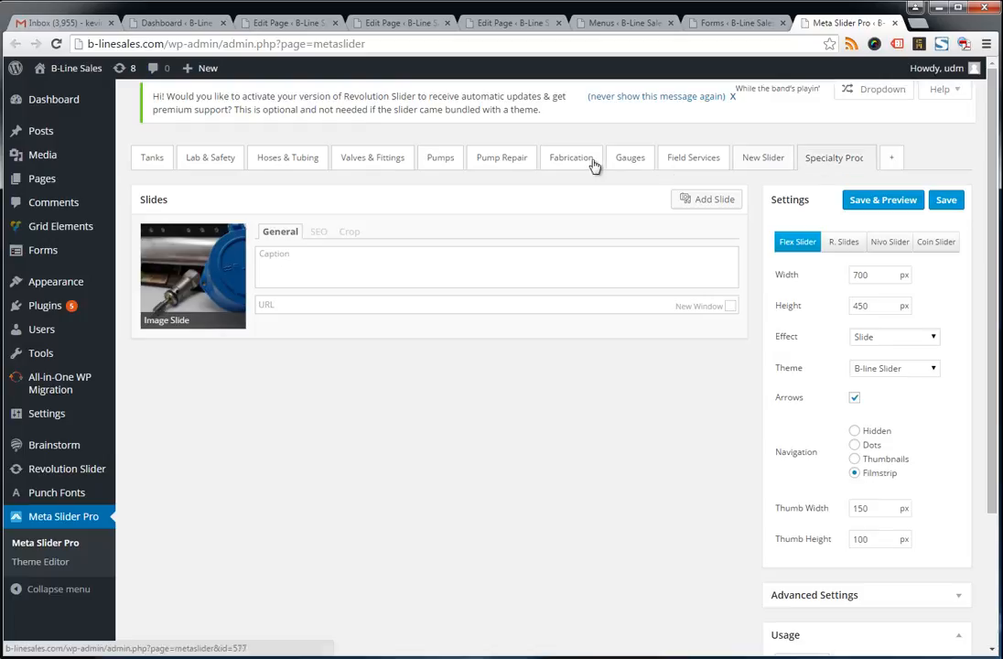
click(506, 160)
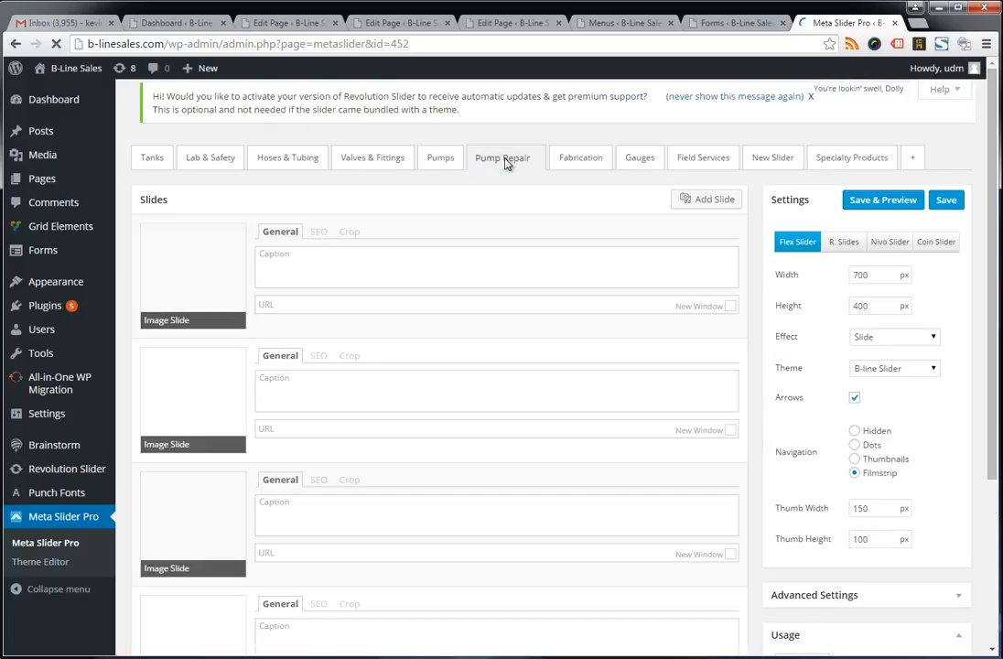
scroll(483, 320, down, 3)
scroll(479, 328, up, 2)
scroll(479, 328, up, 2)
mouse_move(201, 392)
mouse_down()
mouse_move(198, 233)
mouse_move(209, 384)
mouse_move(213, 374)
mouse_up()
scroll(331, 374, down, 5)
scroll(423, 317, up, 5)
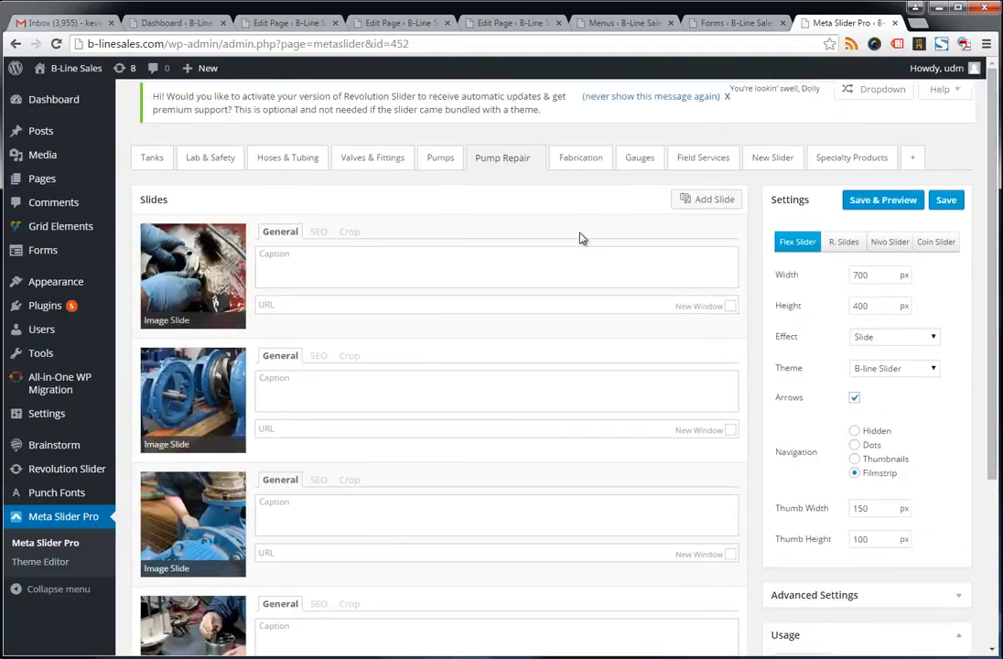
Upload test-image.jpg to the media library and add it as a new slide to the Pump Repair slider.
click(716, 200)
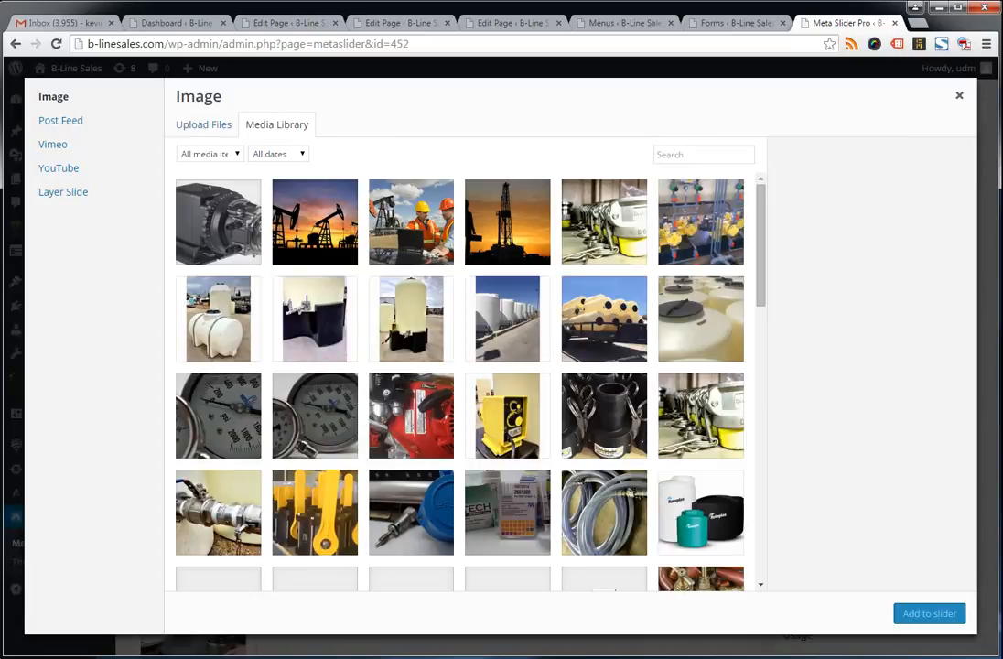
drag(0, 229, 342, 363)
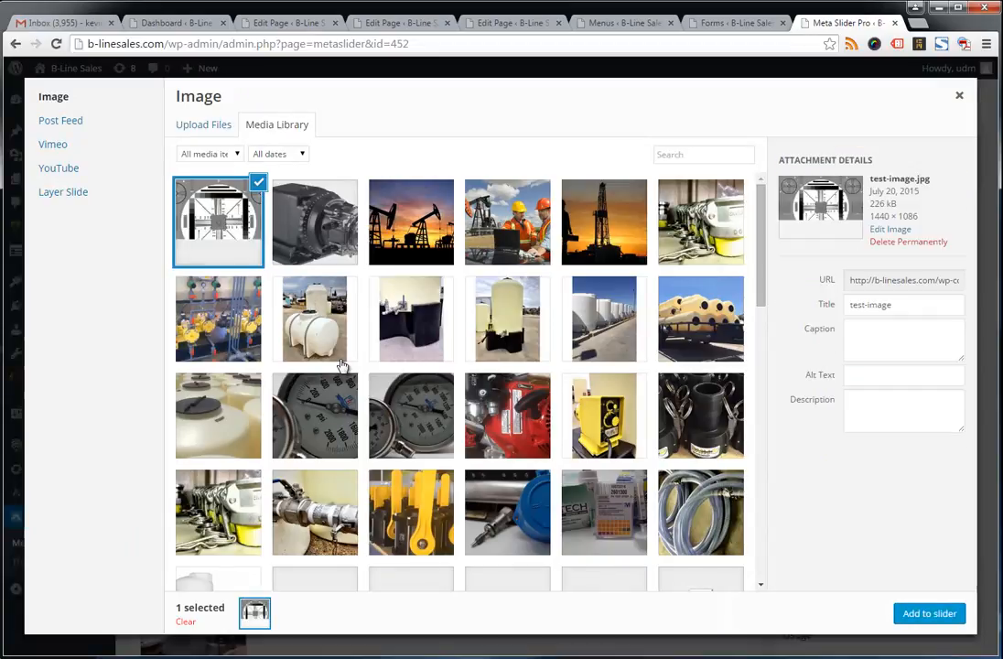
click(943, 614)
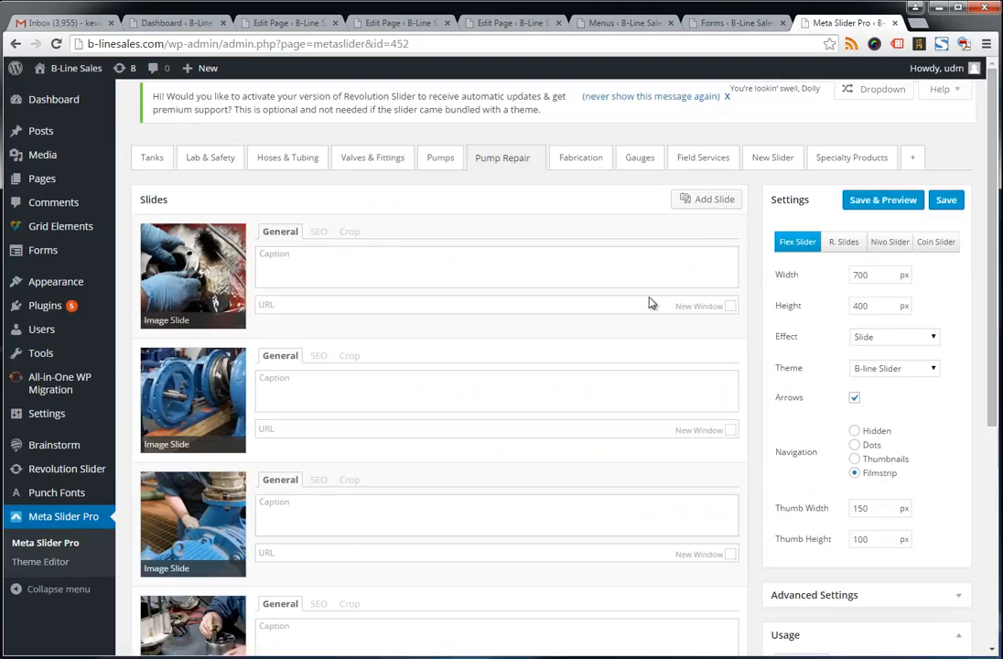
Delete the test image slide from the end of the Pump Repair slider.
scroll(626, 370, down, 5)
mouse_move(238, 527)
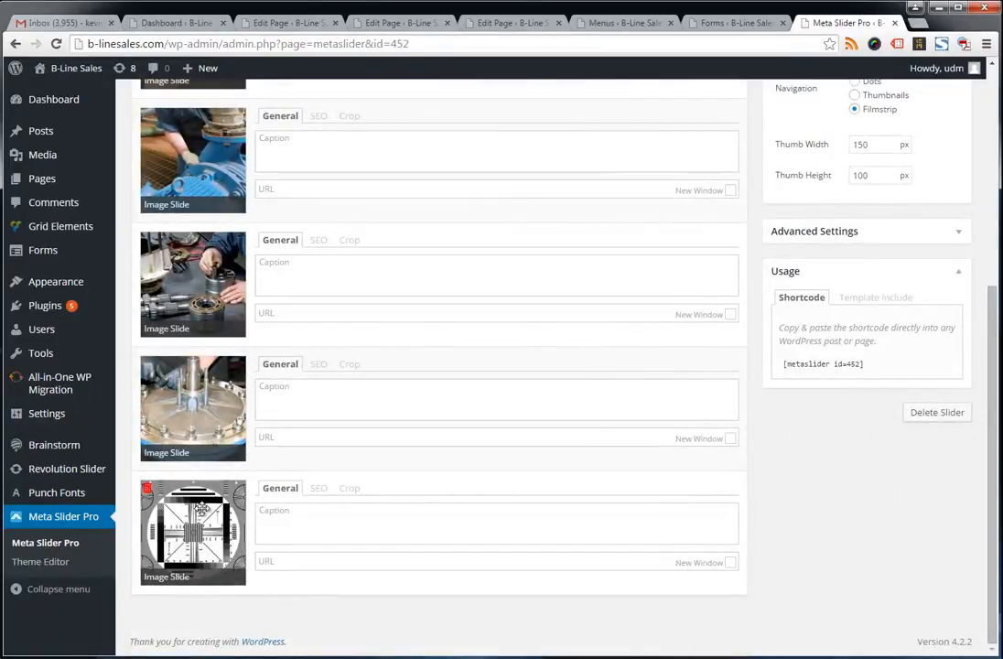
click(146, 491)
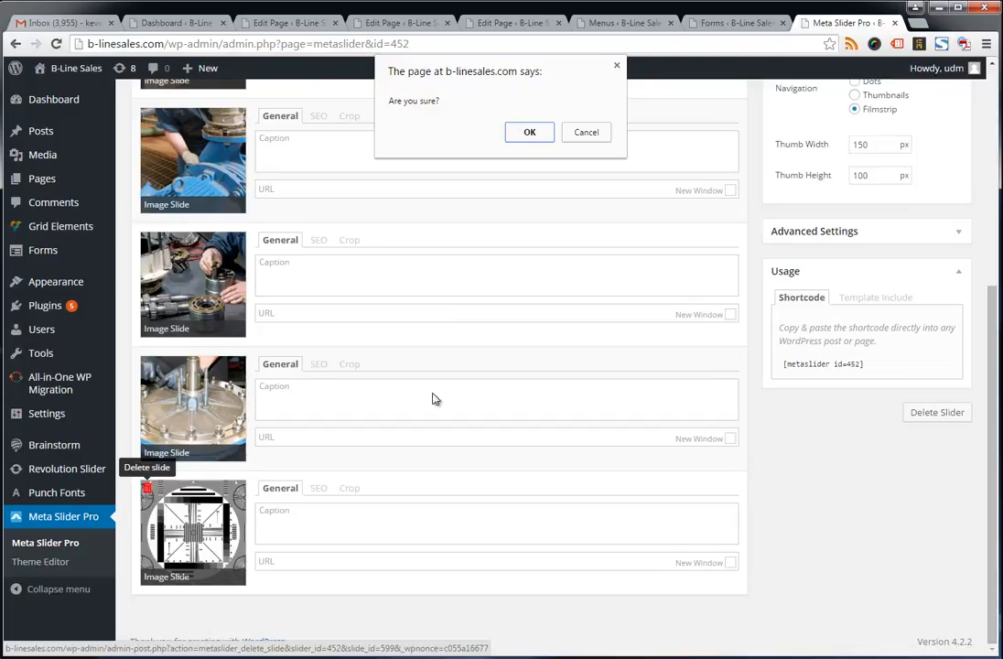
click(529, 133)
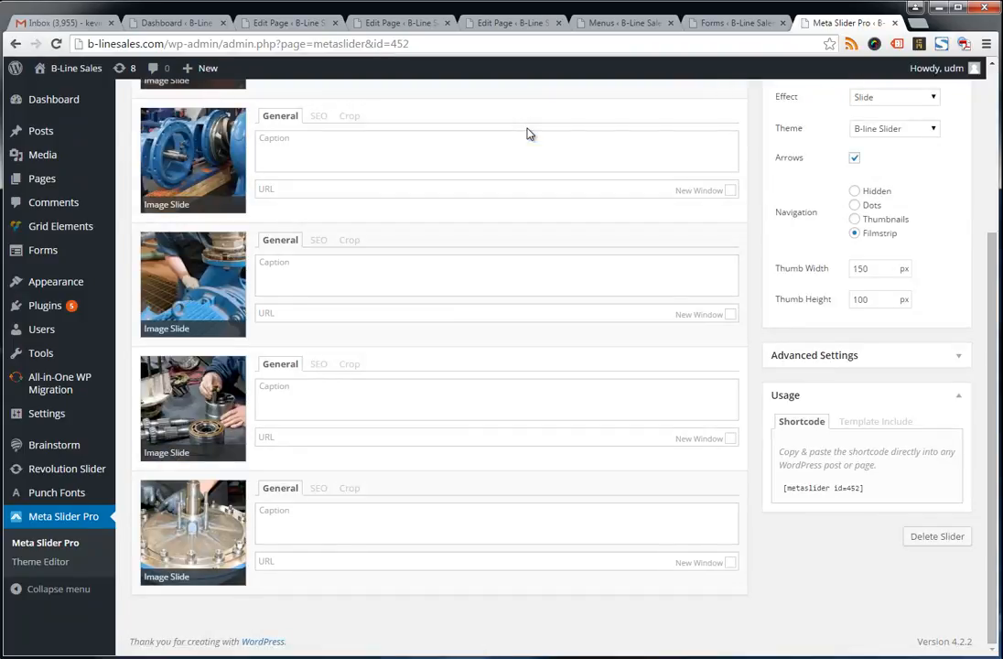
Find the Pump Repair slider's usage shortcode and highlight [metaslider id=452].
scroll(531, 217, up, 5)
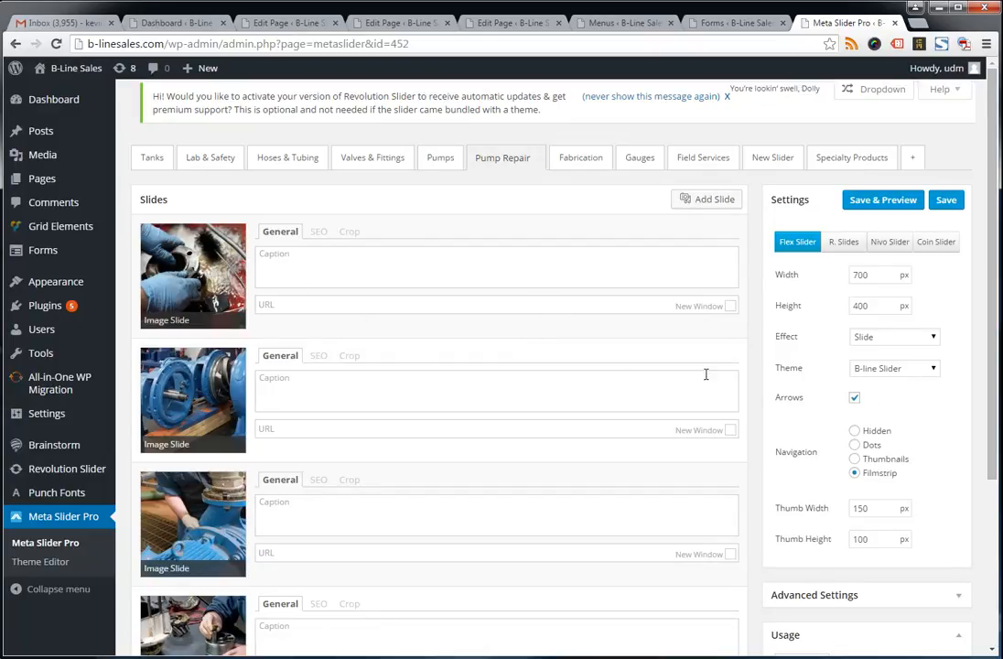
scroll(707, 374, down, 5)
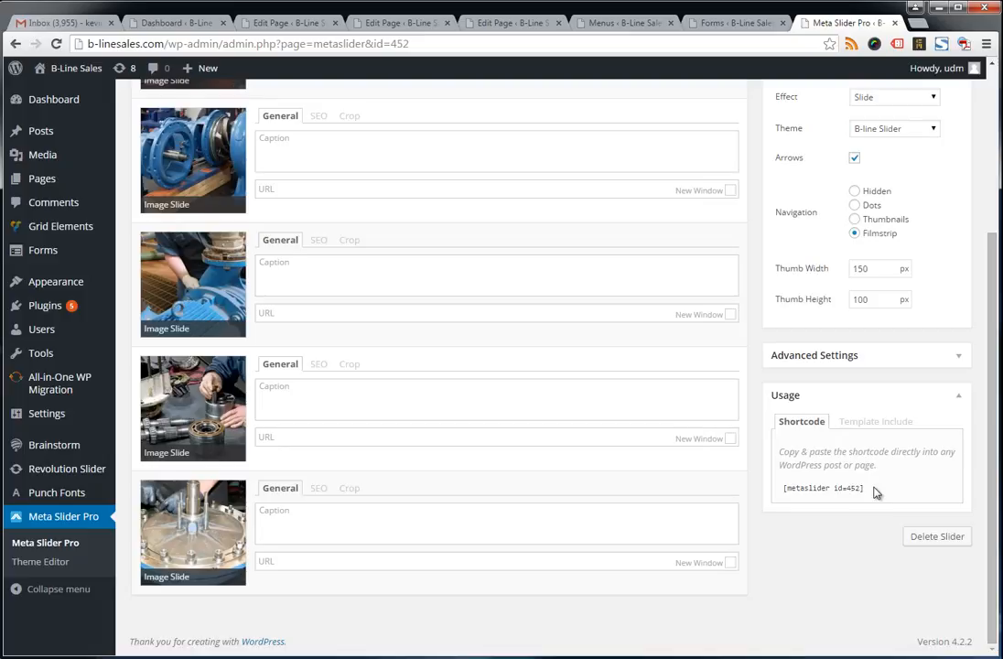
drag(874, 492, 785, 482)
Open the slider text block on the Gauges page, highlight its shortcode, and compare it with the Pump Repair slider's shortcode.
click(602, 24)
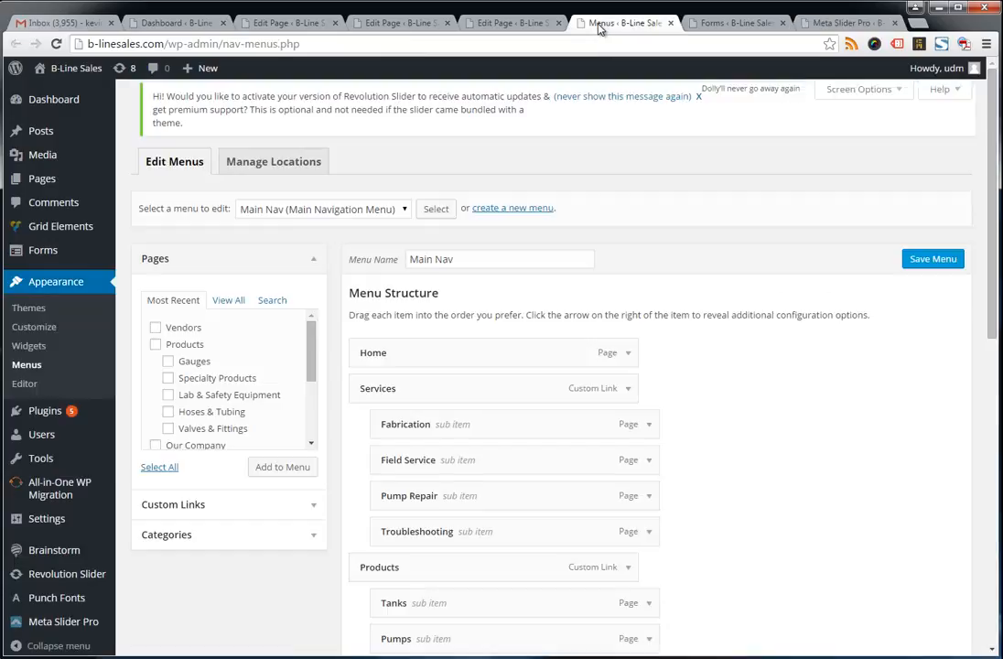
click(519, 27)
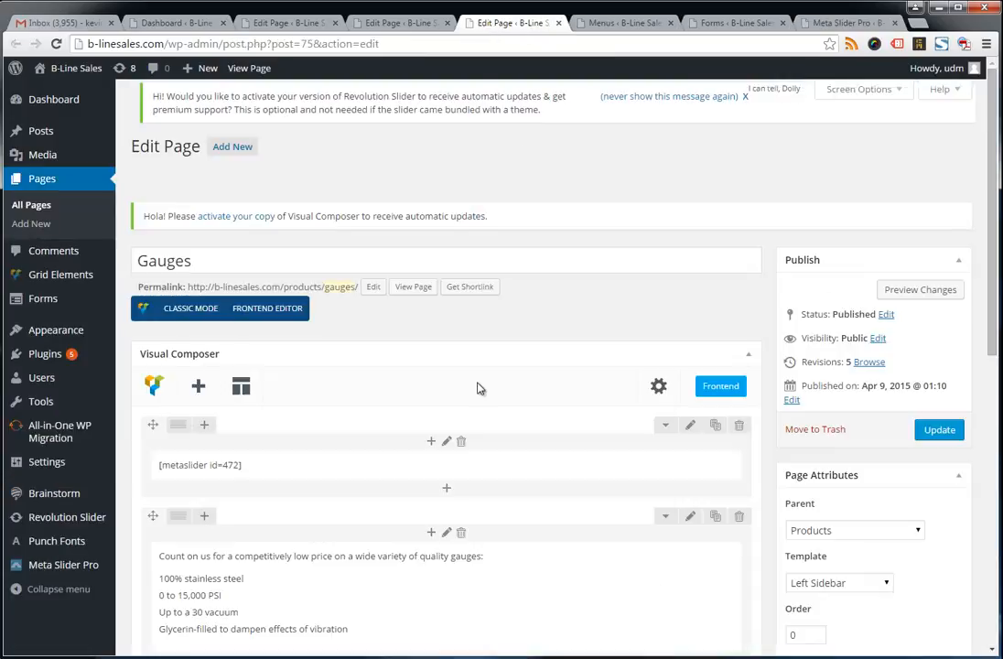
scroll(388, 447, down, 2)
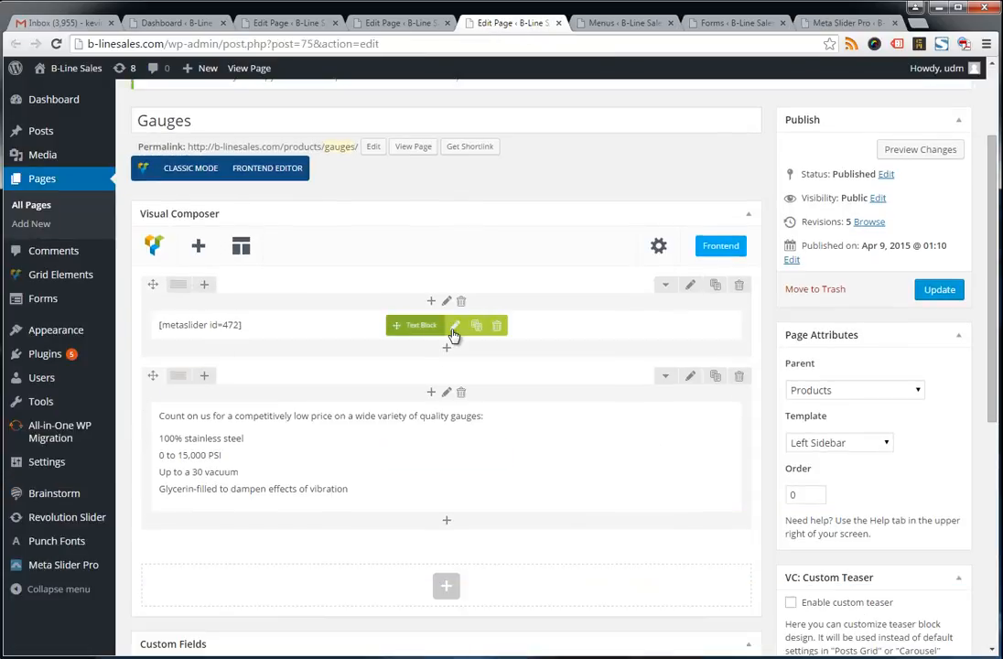
click(456, 327)
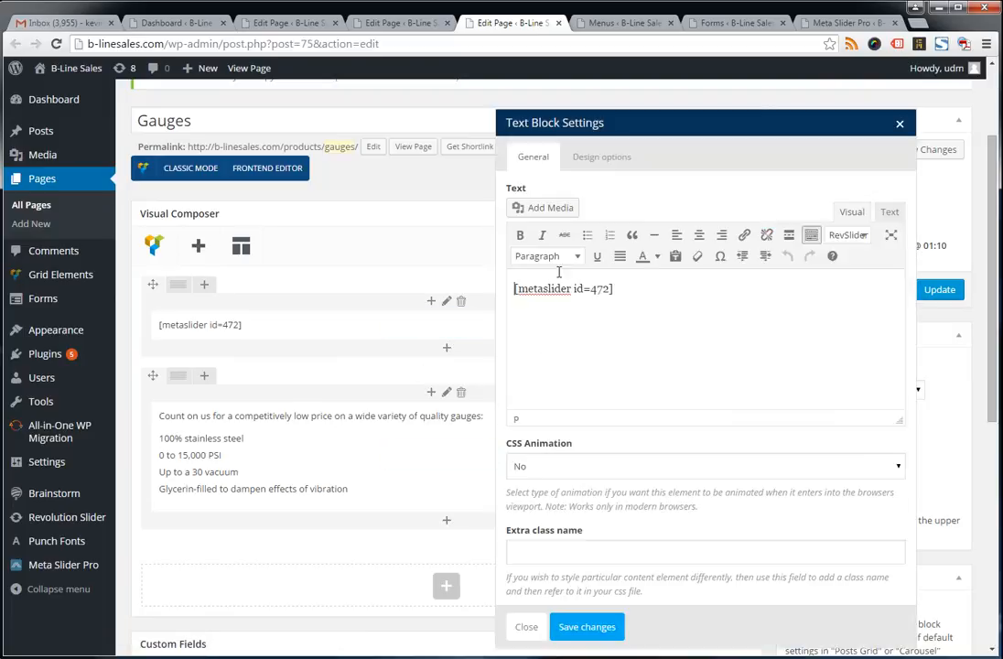
drag(591, 289, 468, 281)
click(600, 288)
click(831, 21)
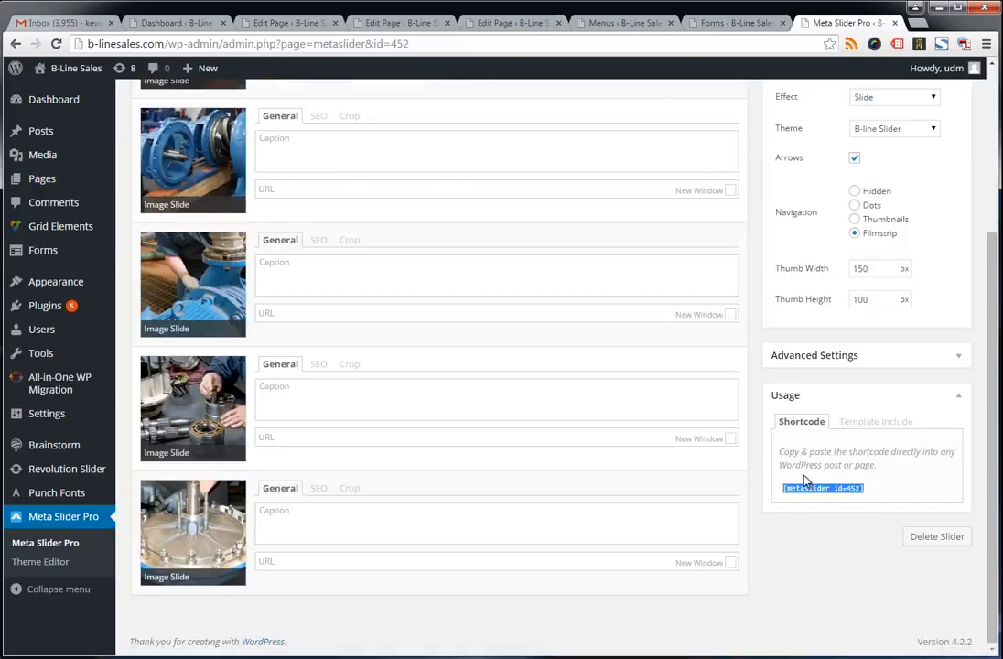
click(849, 500)
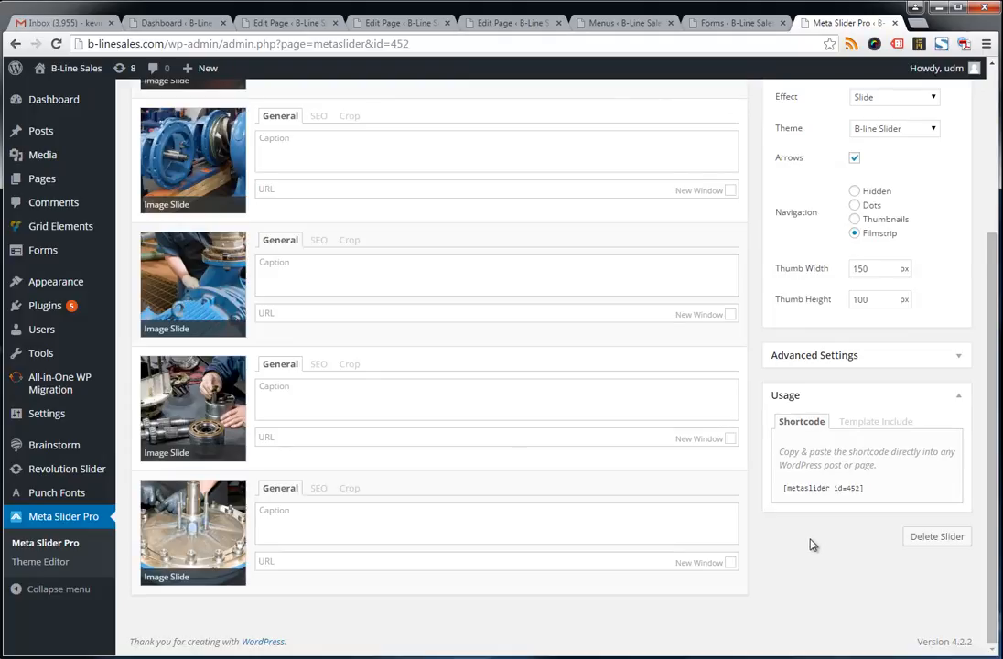
From the live home page, create a new page and title it New Product.
click(499, 22)
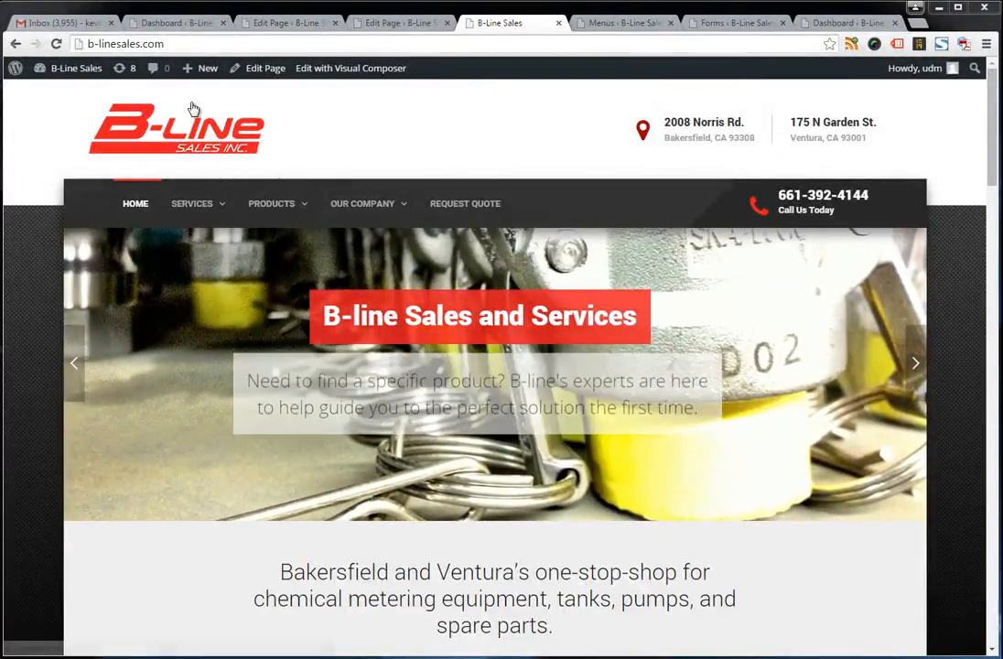
mouse_move(205, 74)
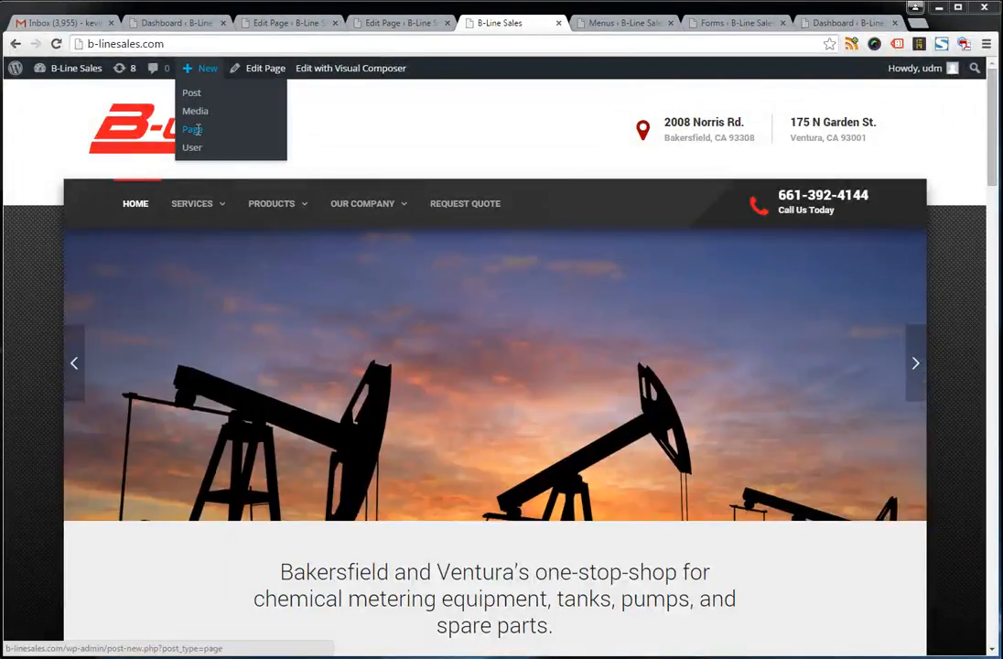
click(196, 129)
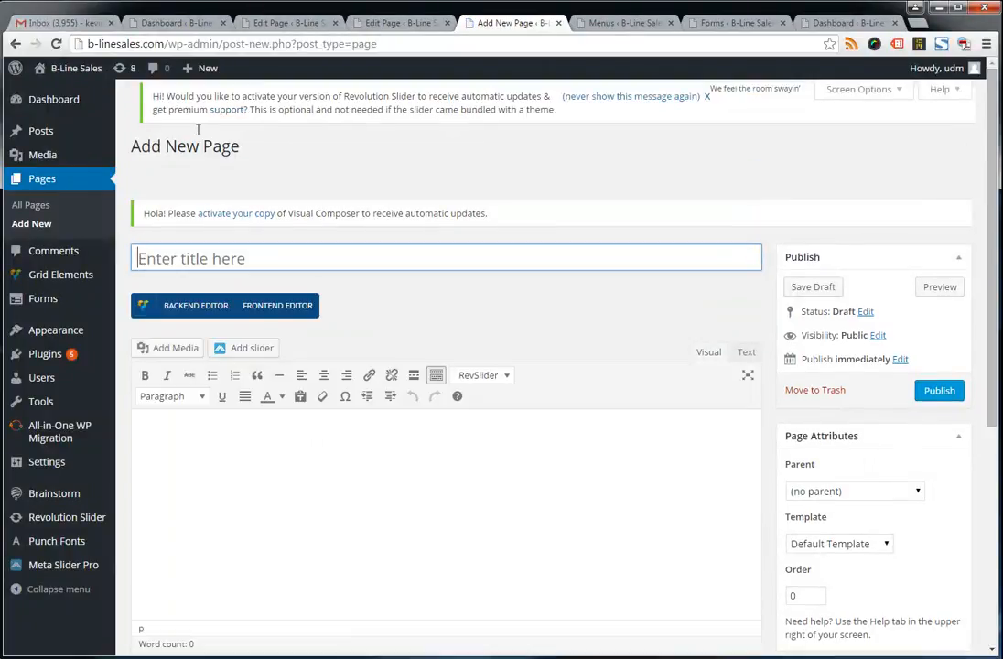
click(182, 257)
text(New Product)
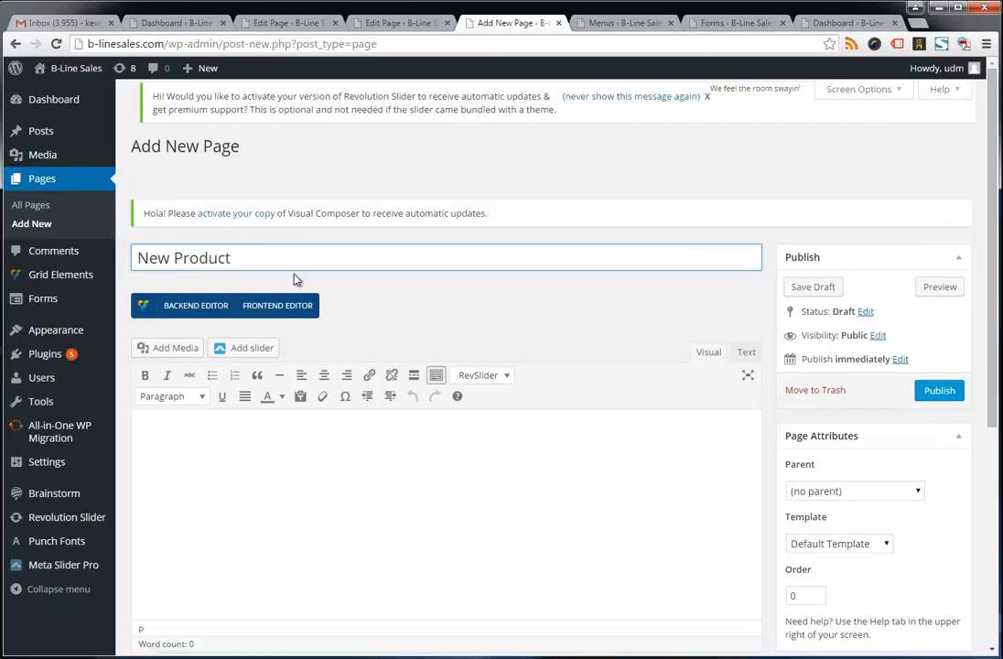
click(407, 318)
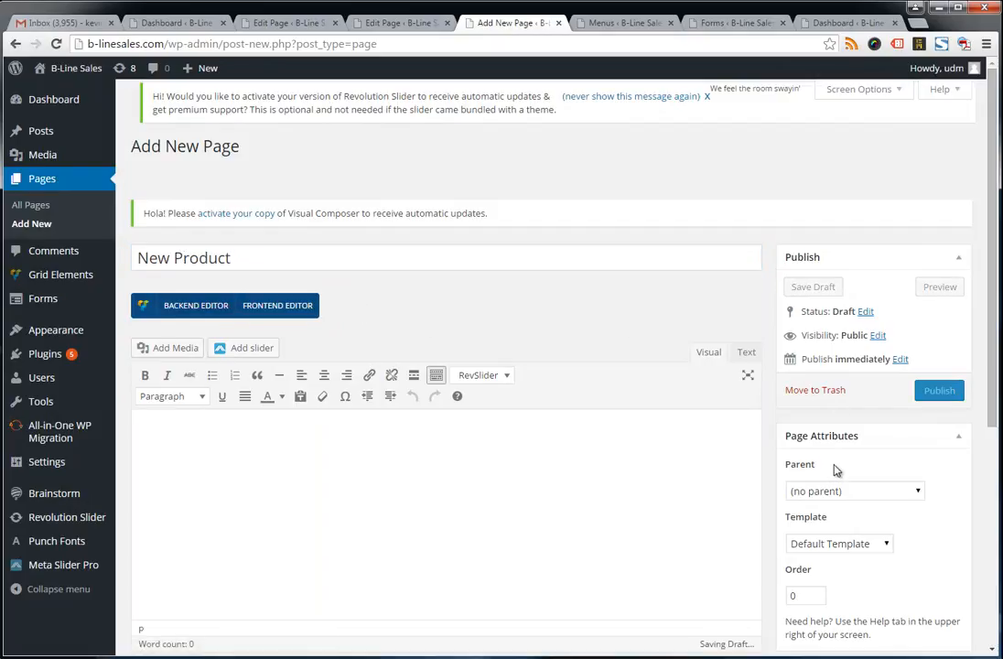
Set the new page's parent to Products and its template to Left Sidebar.
scroll(833, 471, down, 1)
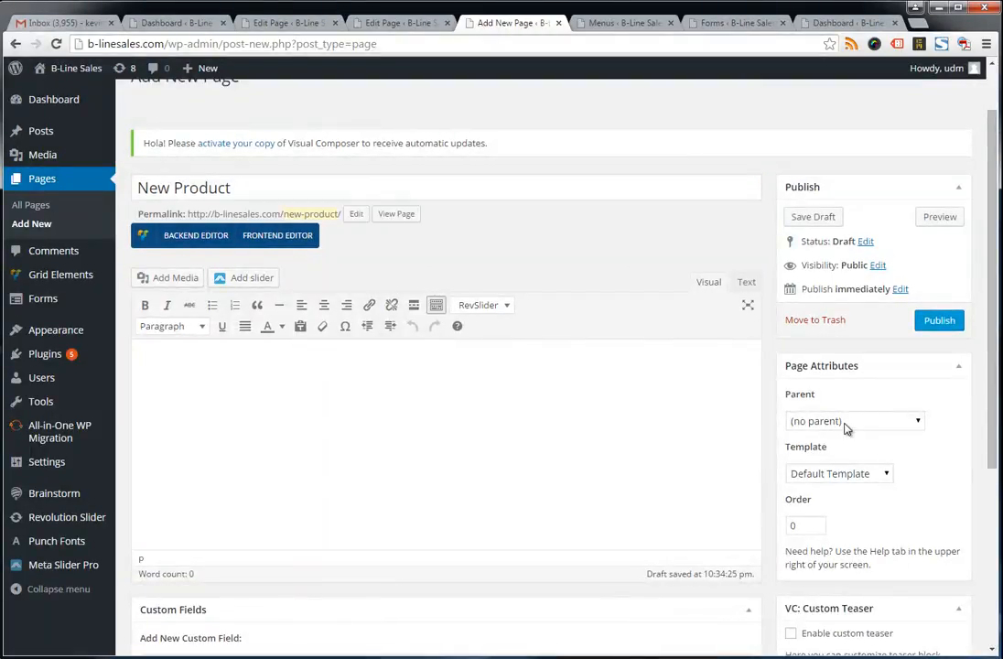
click(846, 427)
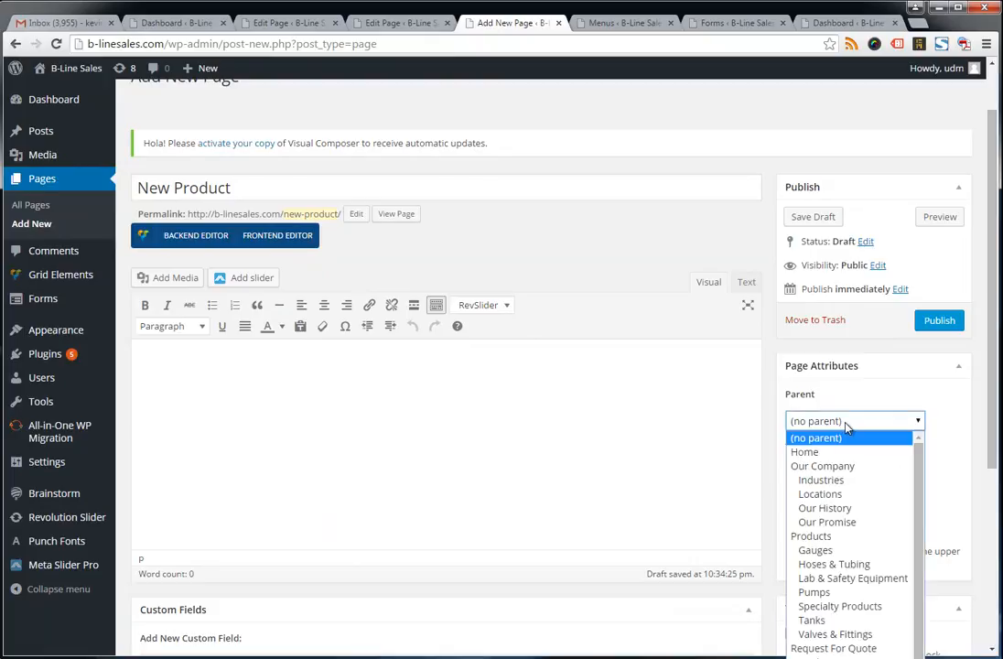
click(846, 538)
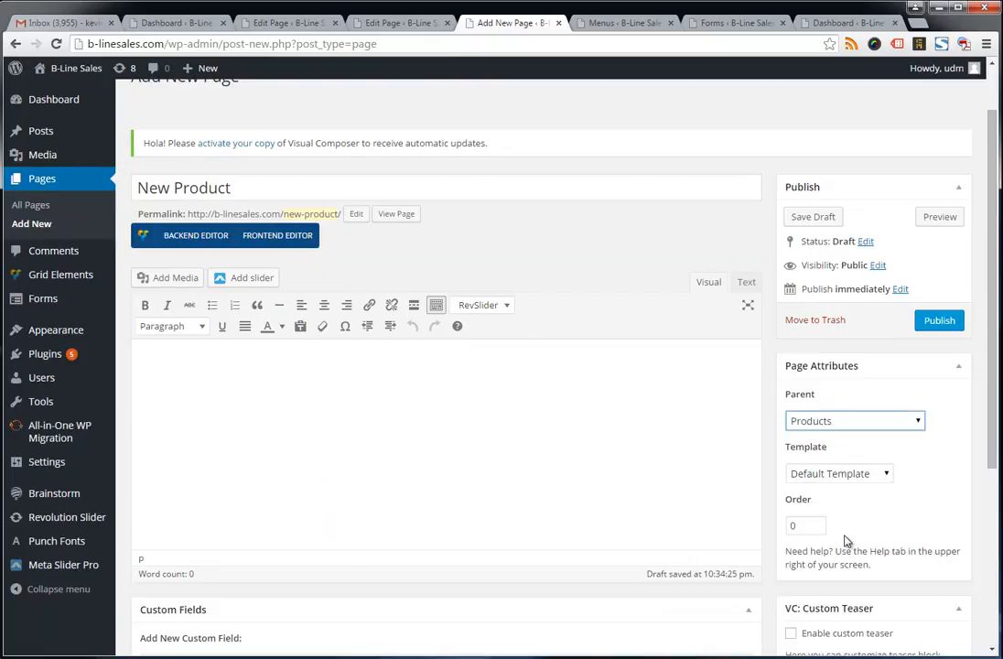
click(832, 474)
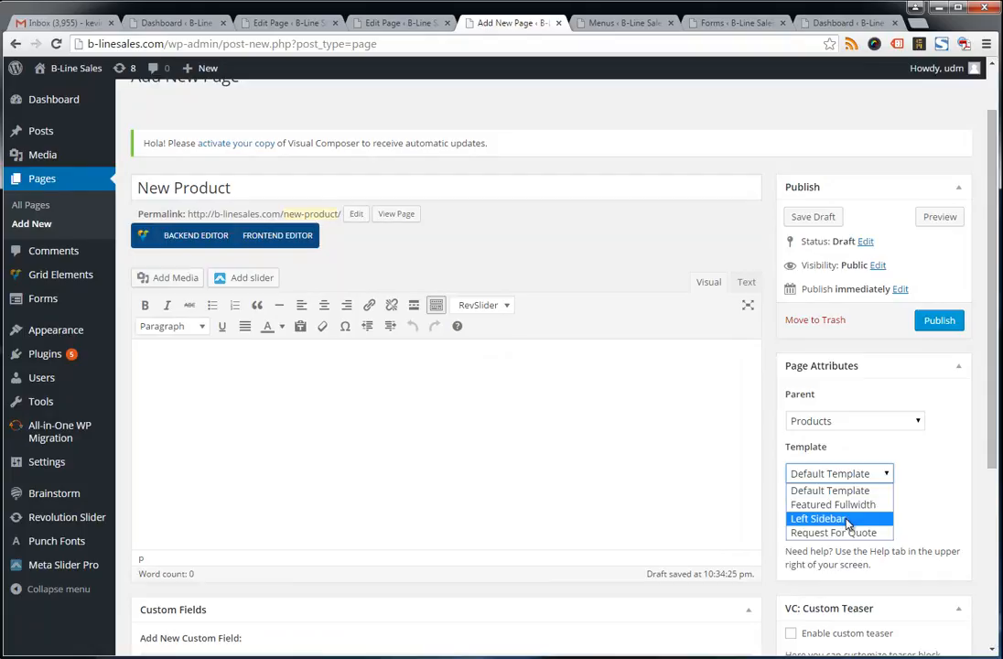
click(847, 520)
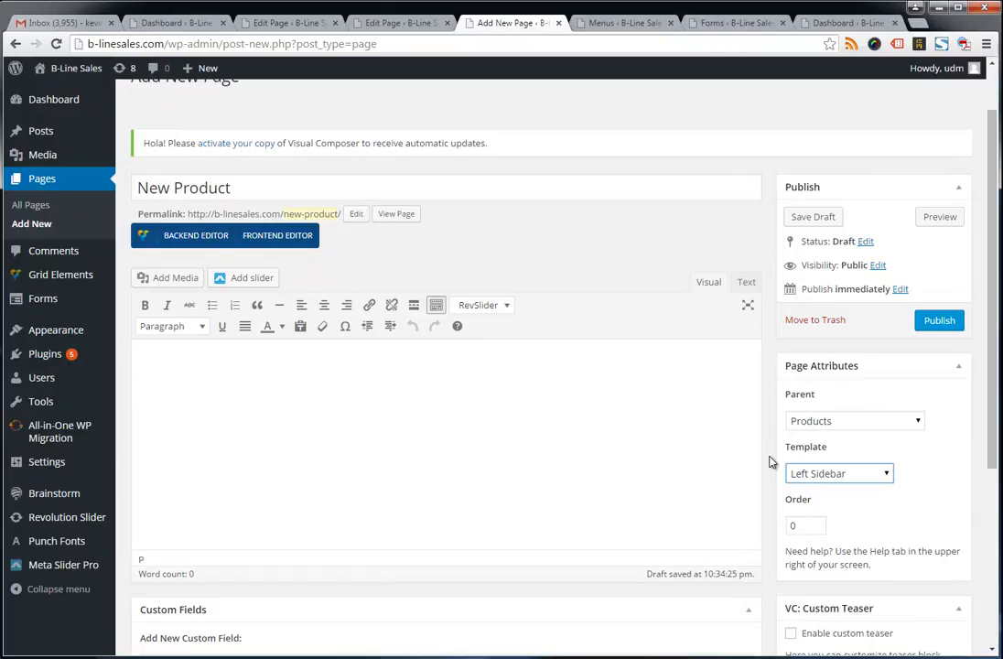
Check the Gauges page's parent and template attributes for comparison, and return to the New Product page.
click(407, 22)
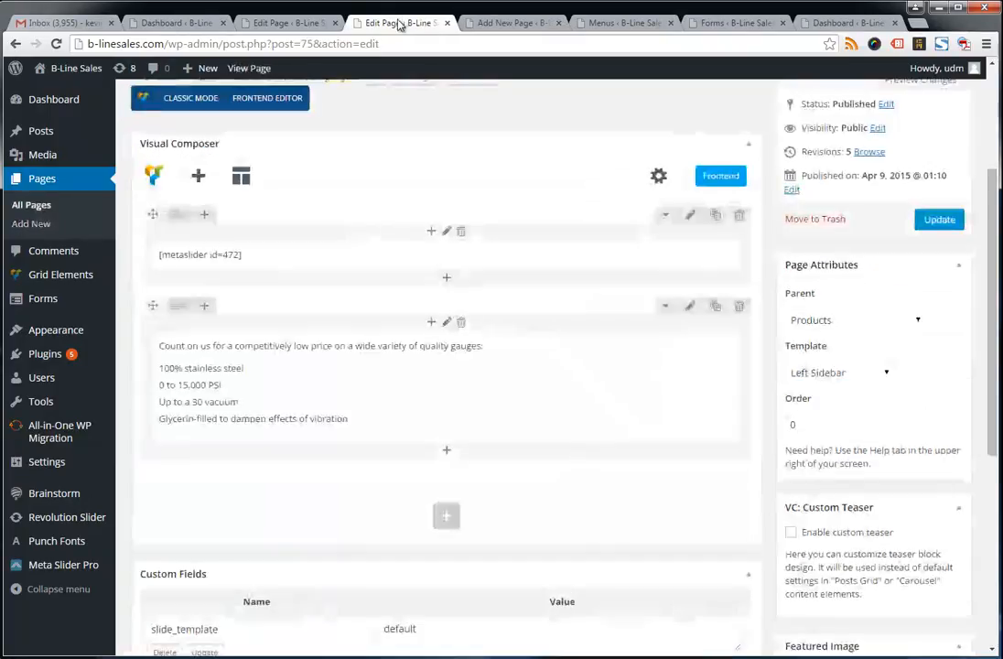
scroll(343, 257, up, 3)
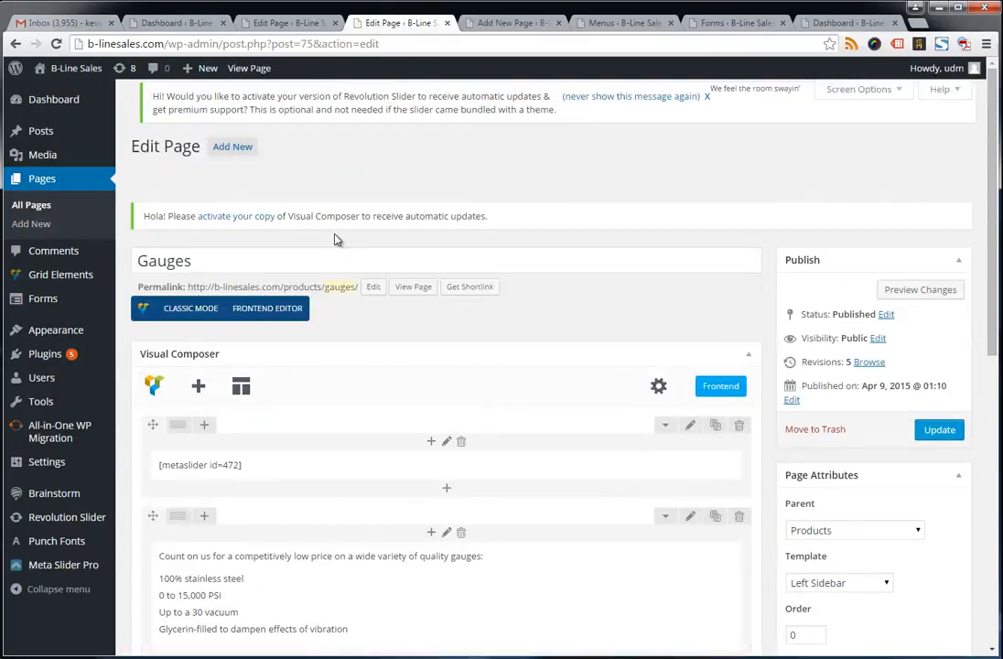
scroll(225, 284, down, 1)
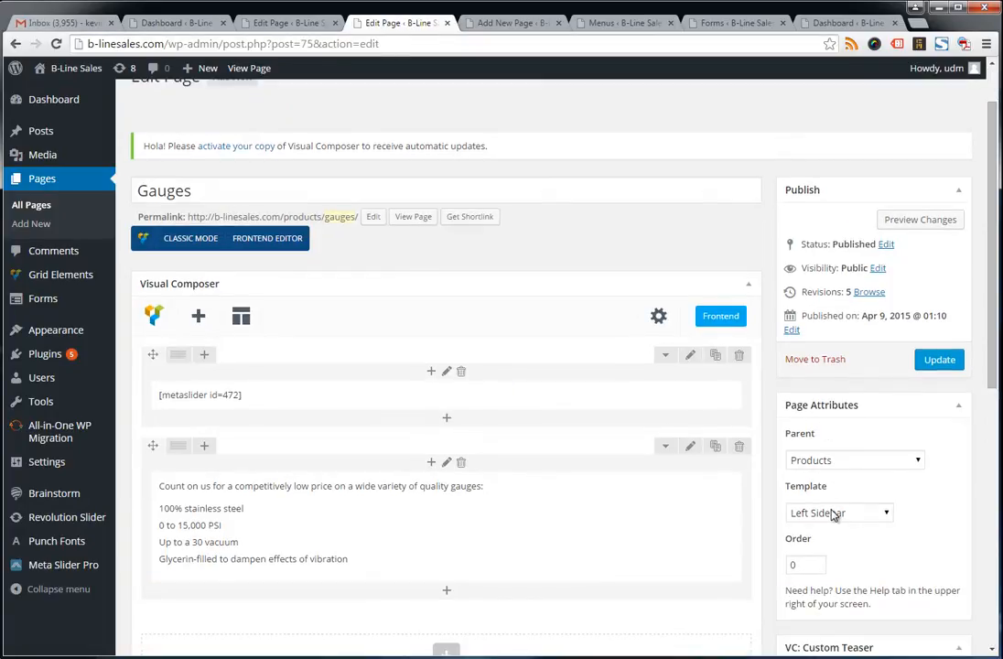
click(513, 22)
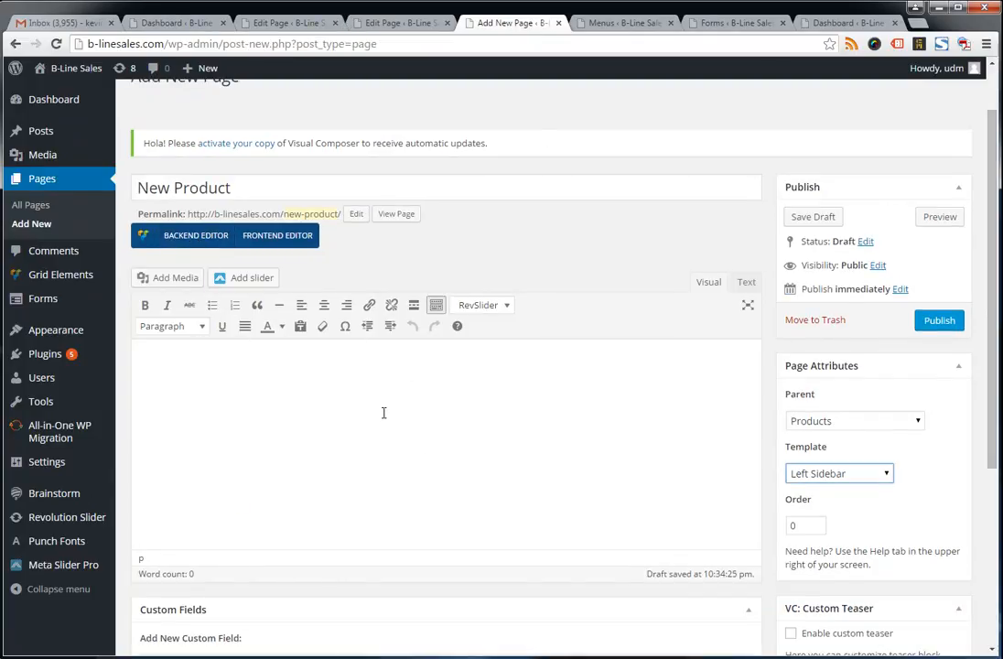
Switch the New Product page to the Visual Composer backend editor, expand its content area, and look over the layout options.
click(194, 237)
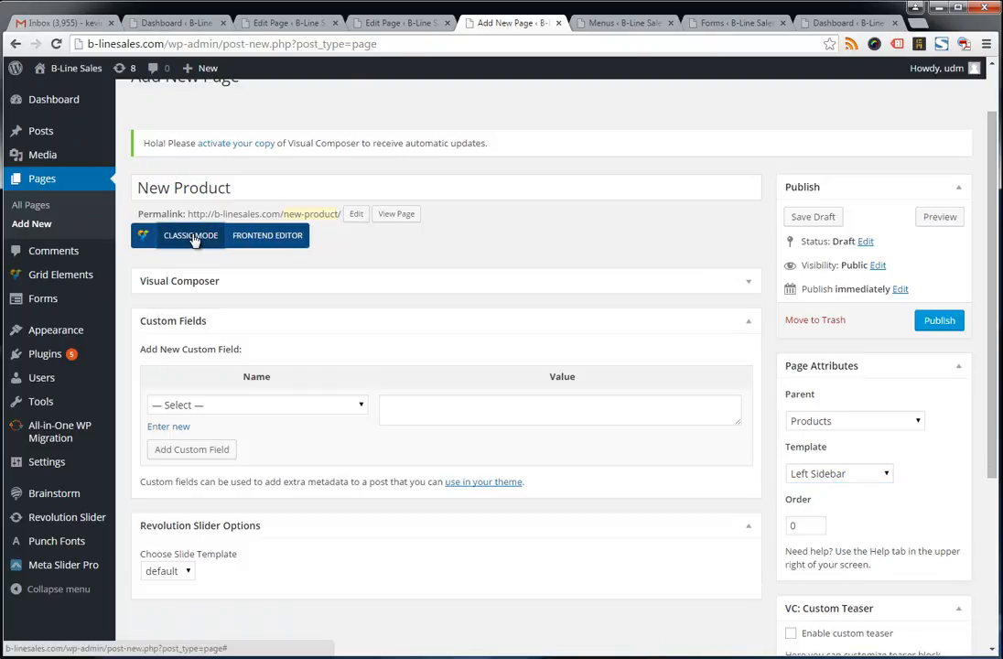
scroll(436, 374, down, 2)
scroll(384, 366, up, 1)
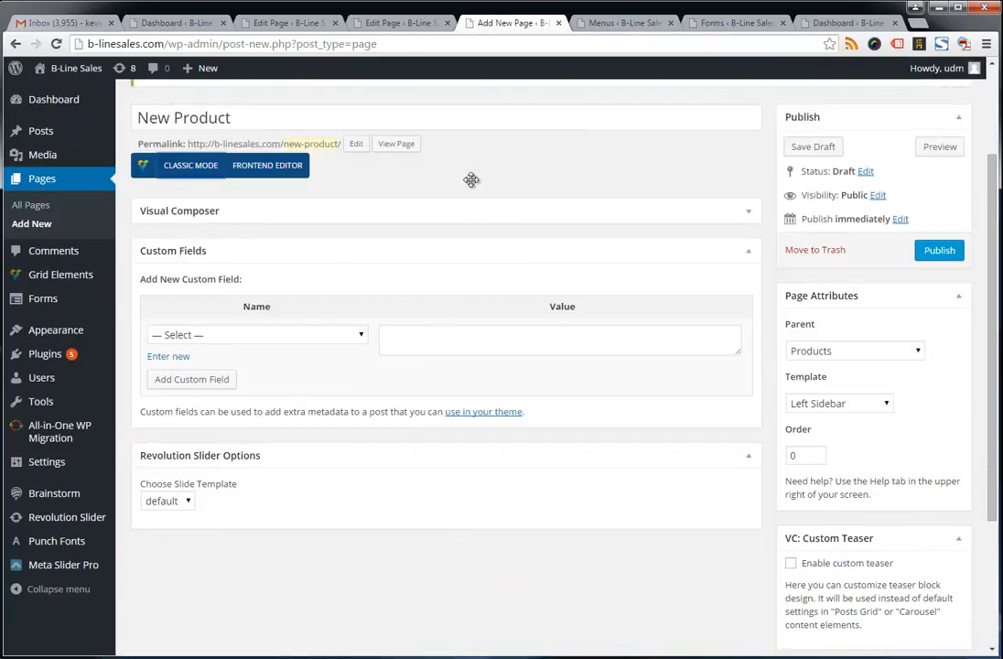
click(749, 216)
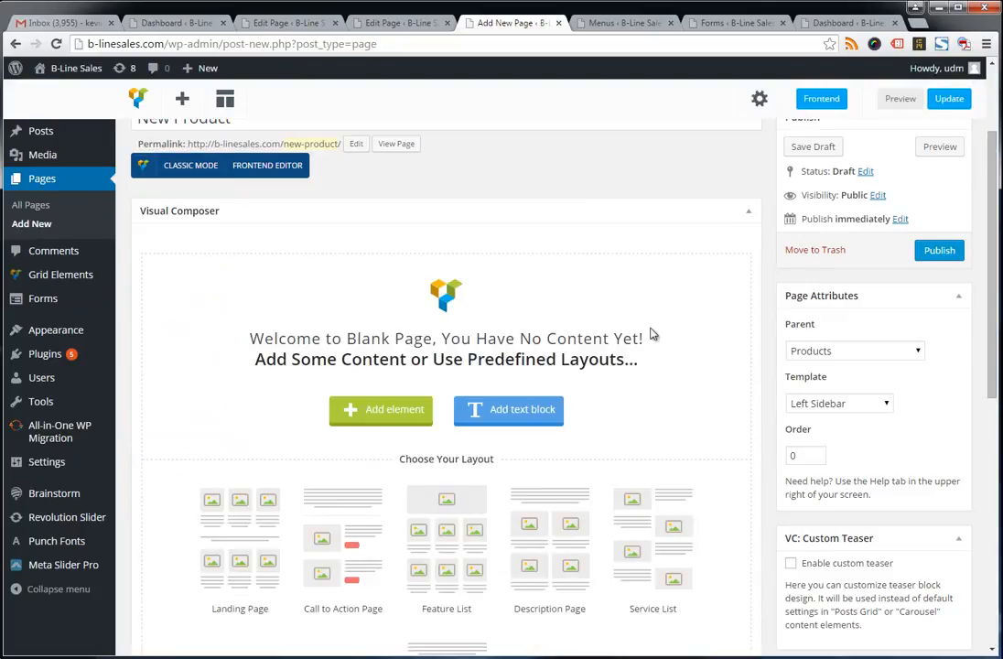
scroll(576, 375, down, 5)
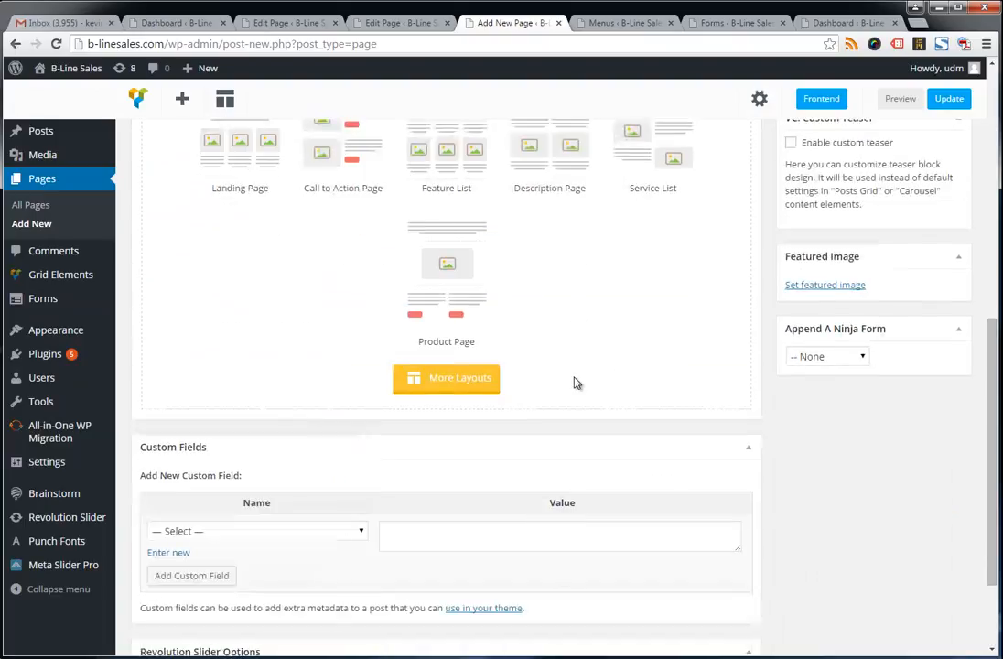
scroll(575, 384, up, 5)
scroll(576, 384, up, 3)
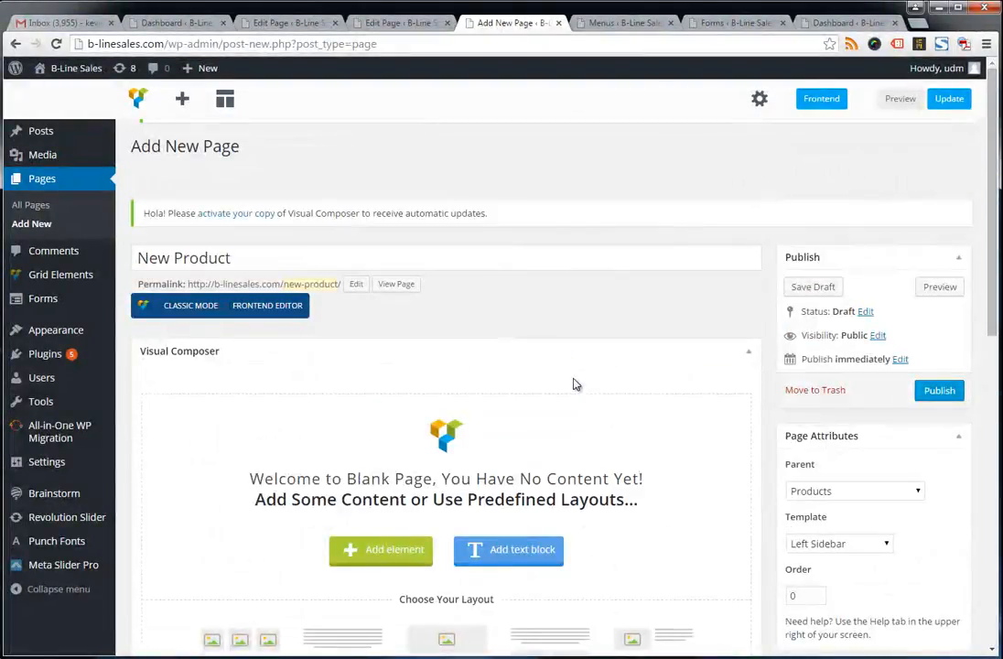
scroll(551, 300, down, 3)
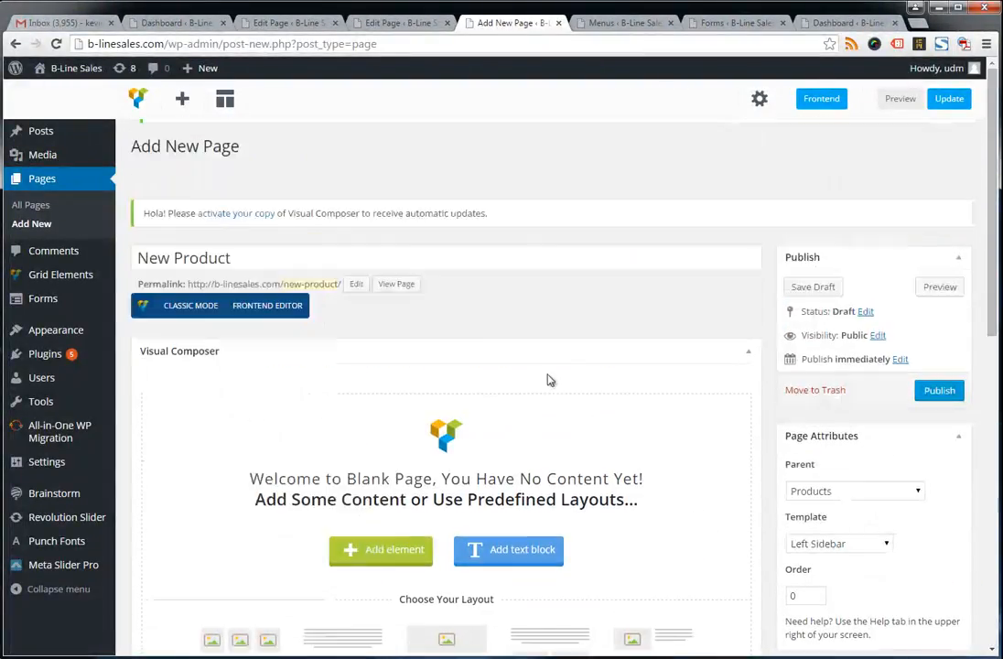
scroll(546, 376, up, 3)
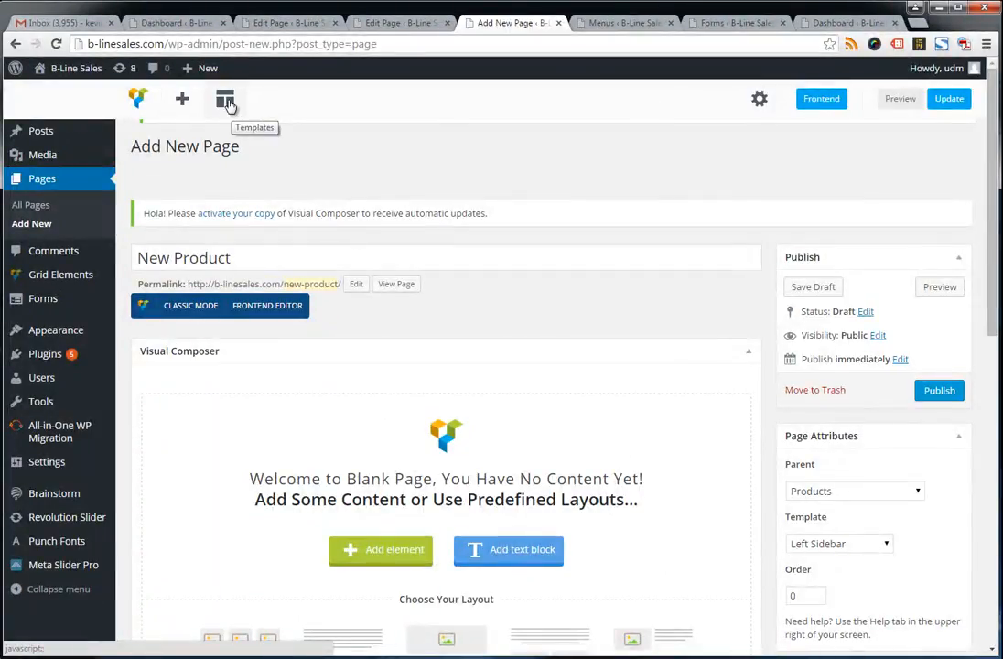
Load the saved Products template into the New Product page and close the templates dialog.
click(226, 103)
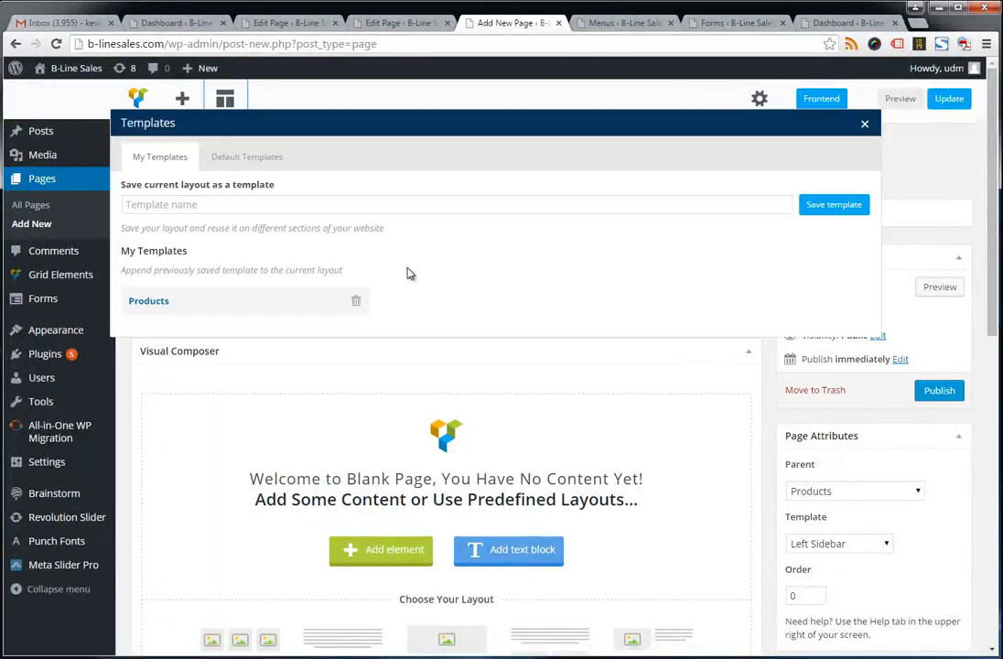
click(160, 309)
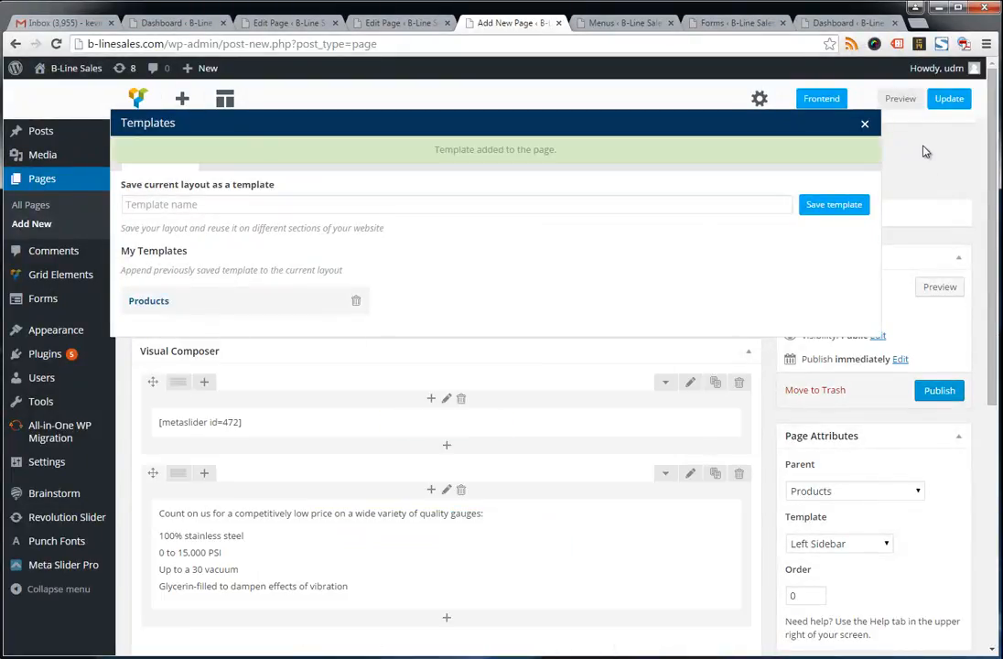
click(865, 126)
Open the settings of the gauges description text block, review its content, and close them without changes.
scroll(418, 302, down, 3)
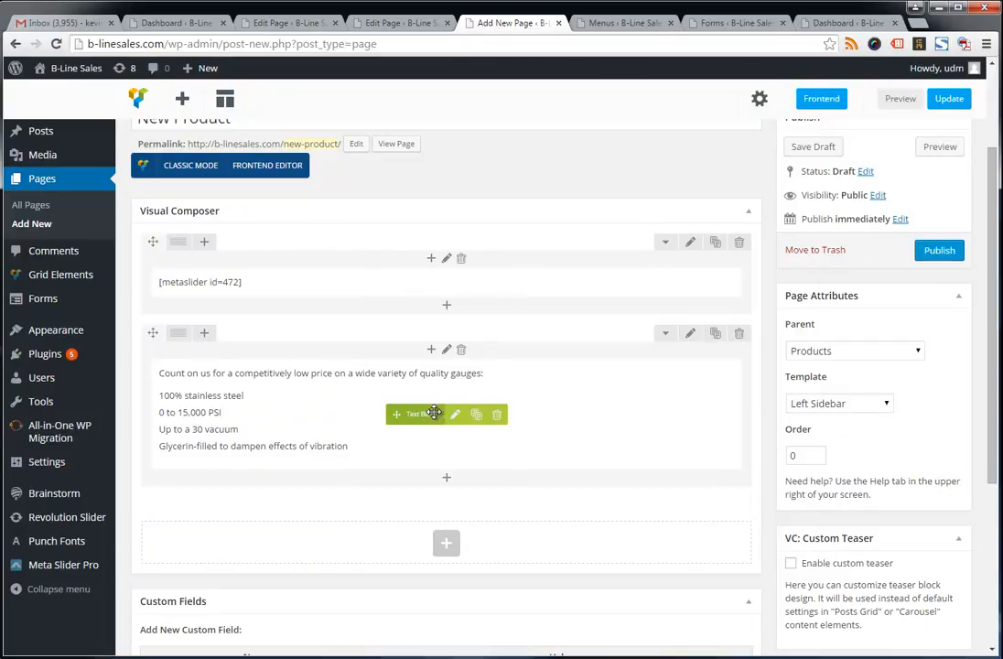
click(457, 418)
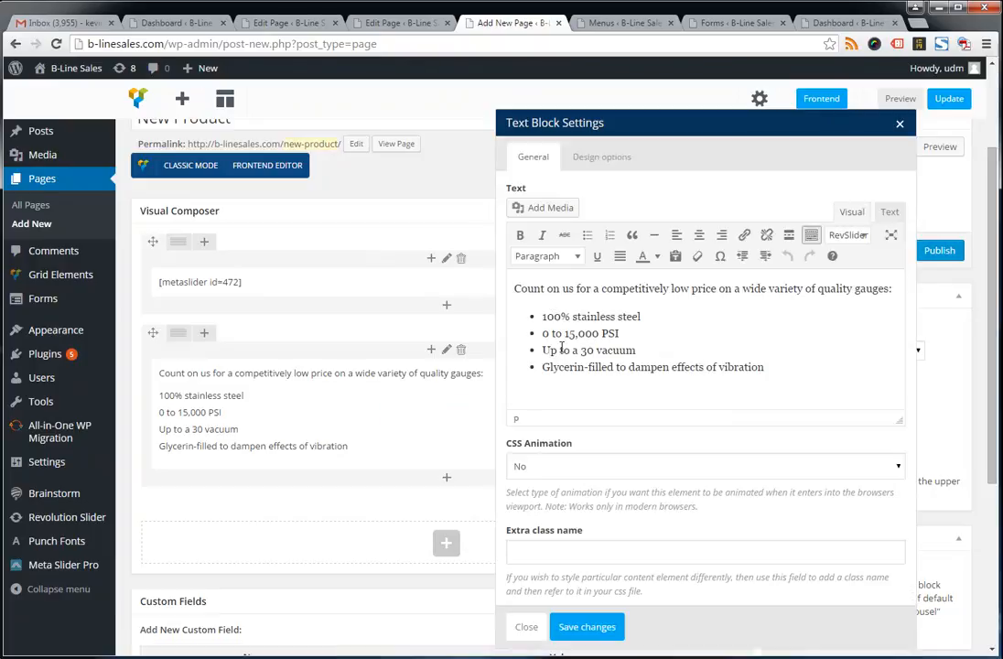
click(525, 628)
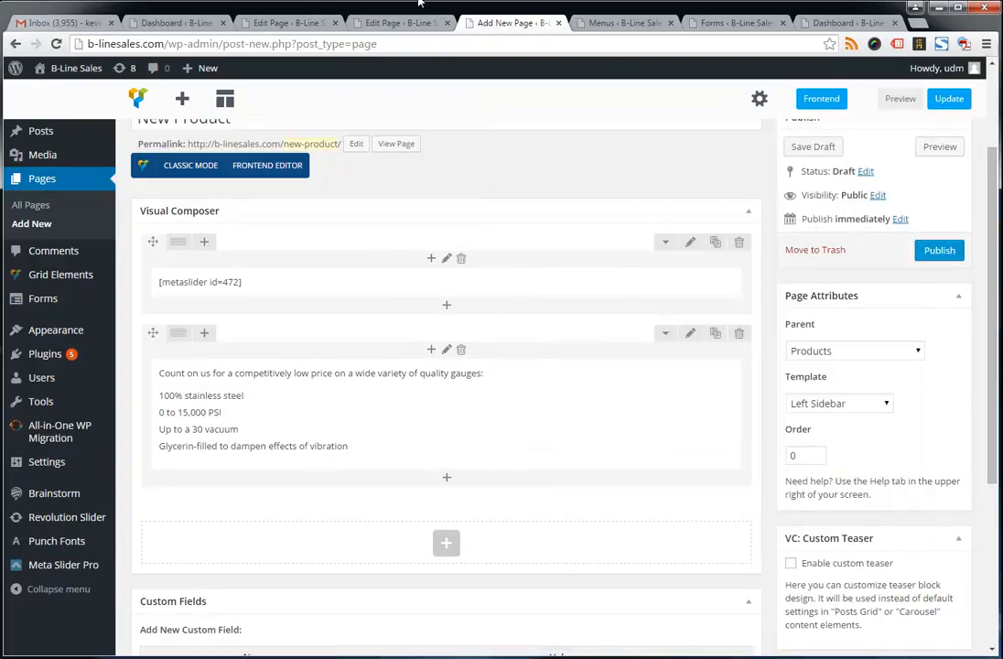
Create a new slider in Meta Slider Pro and name it New Product.
click(403, 23)
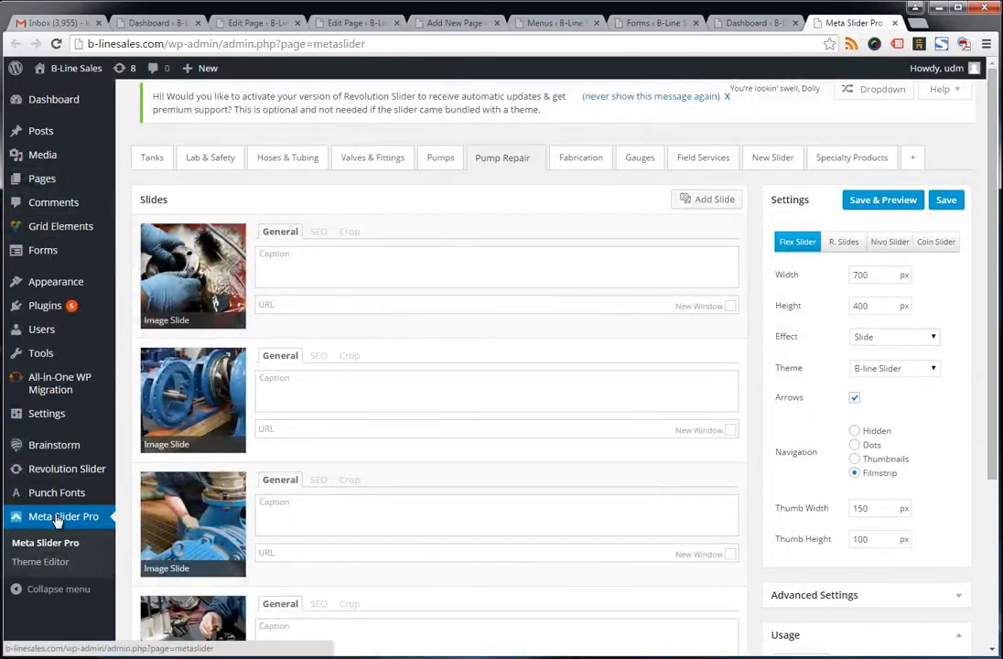
click(912, 161)
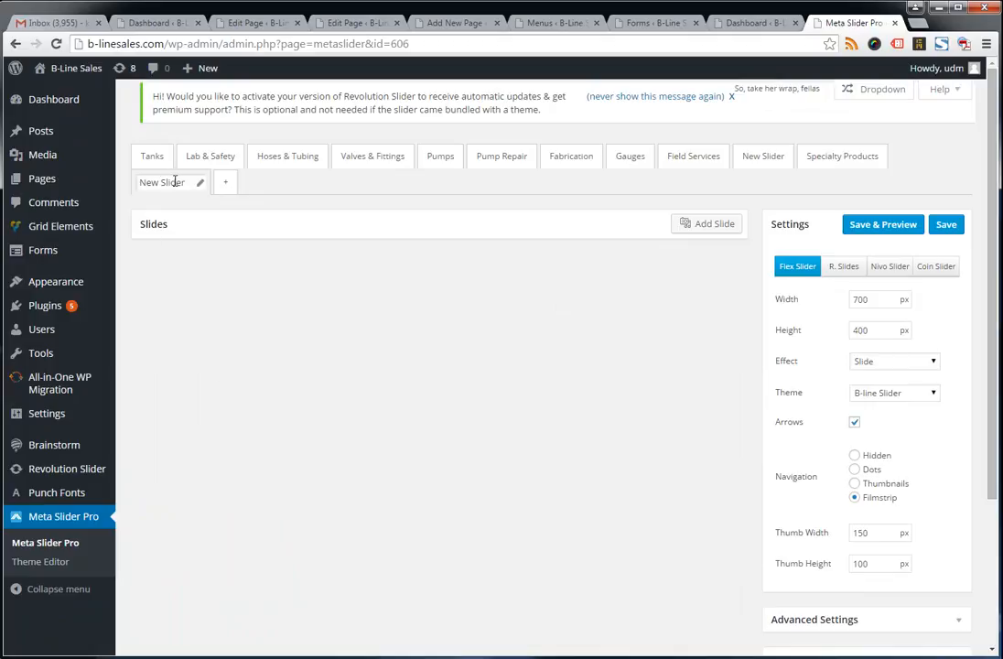
drag(182, 182, 123, 190)
text(Ne)
click(312, 399)
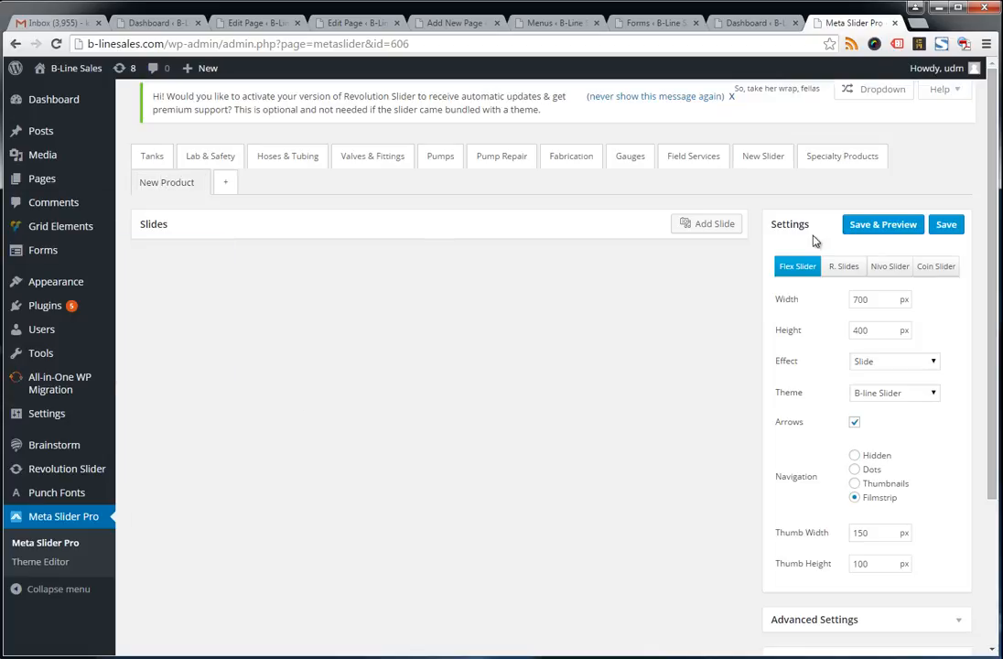
Add test-image.jpg from the media library as a slide in the New Product slider.
click(712, 228)
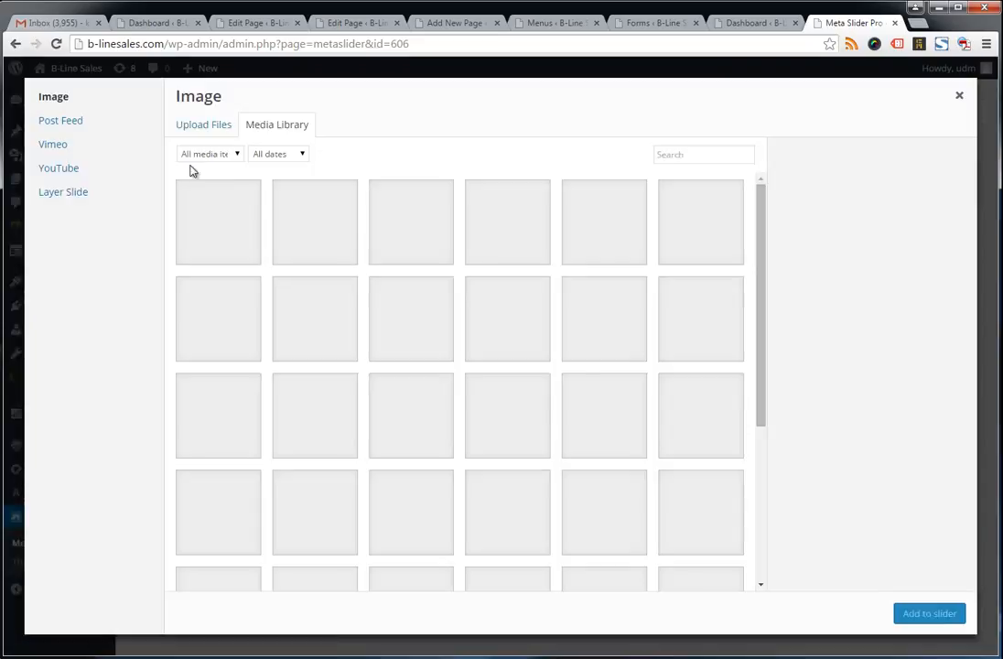
click(224, 197)
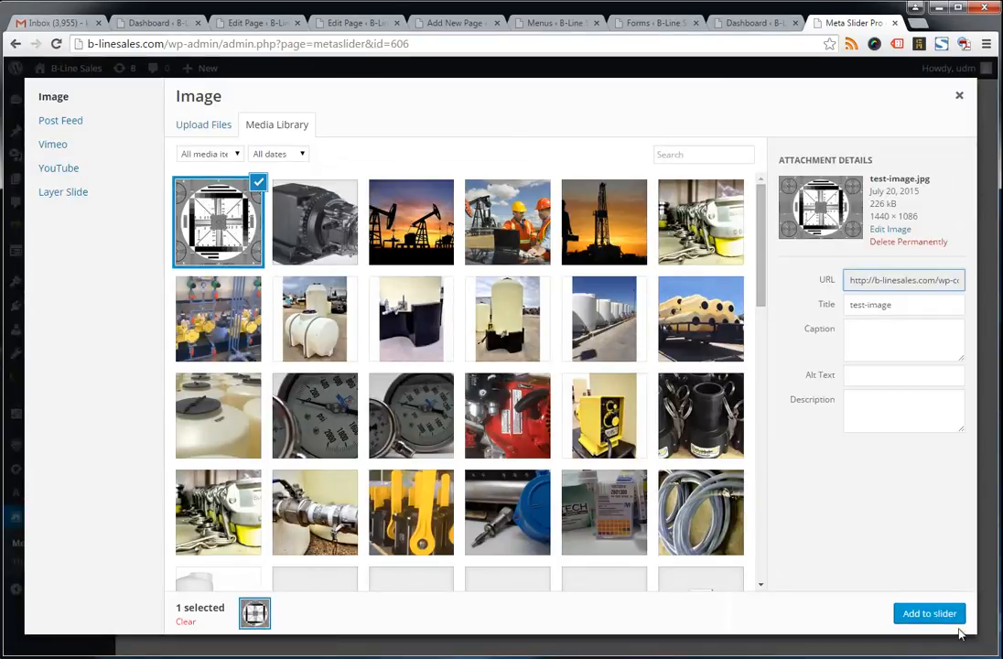
click(937, 618)
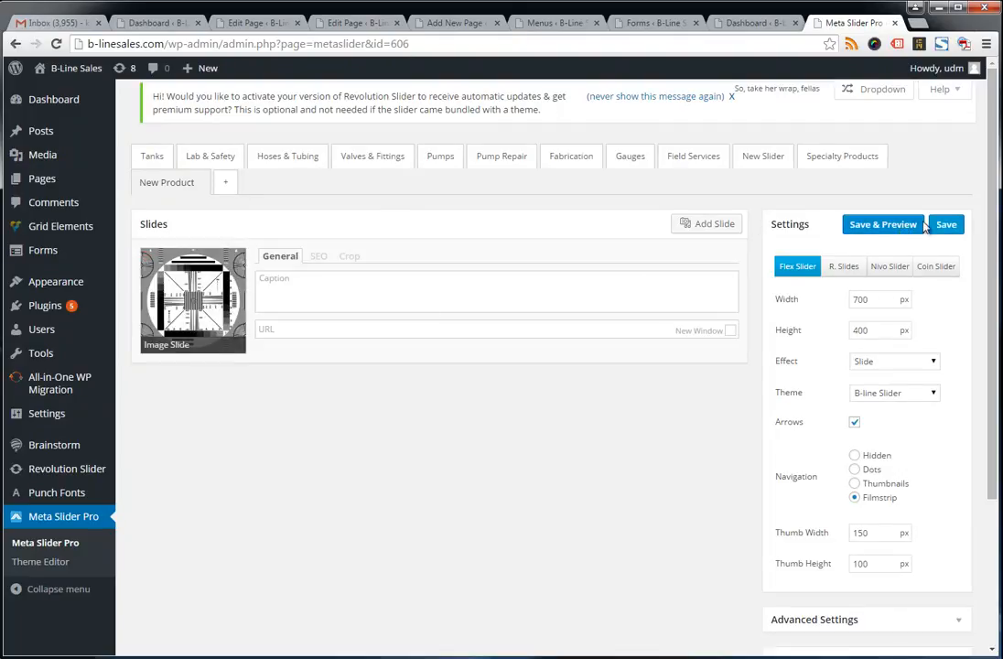
Set the New Product page's slider text block to the new slider's shortcode [metaslider id=606], save the block, and publish the page.
scroll(857, 481, down, 3)
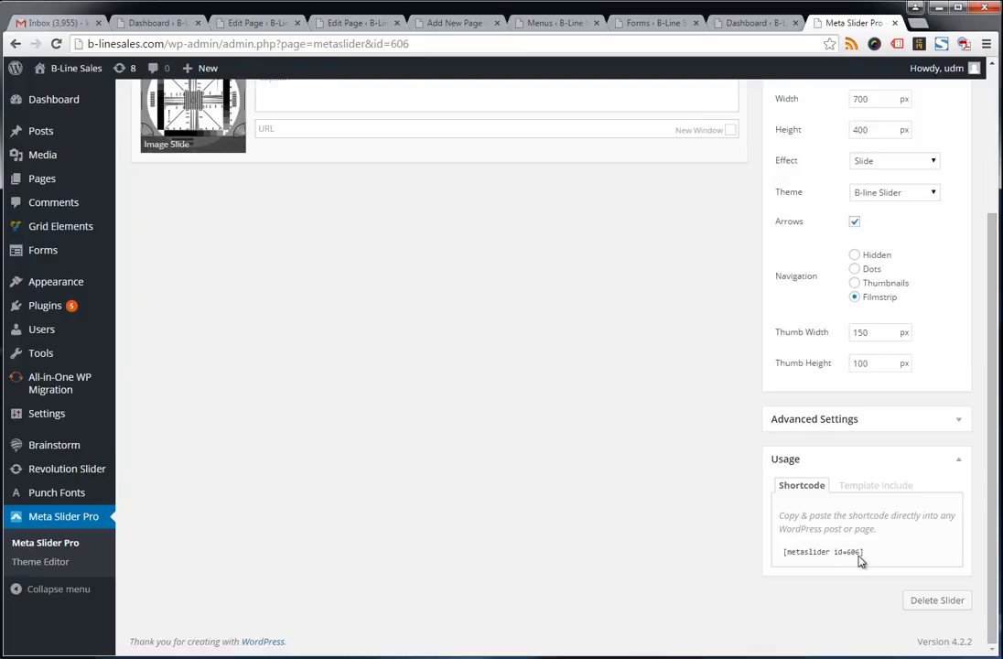
click(338, 25)
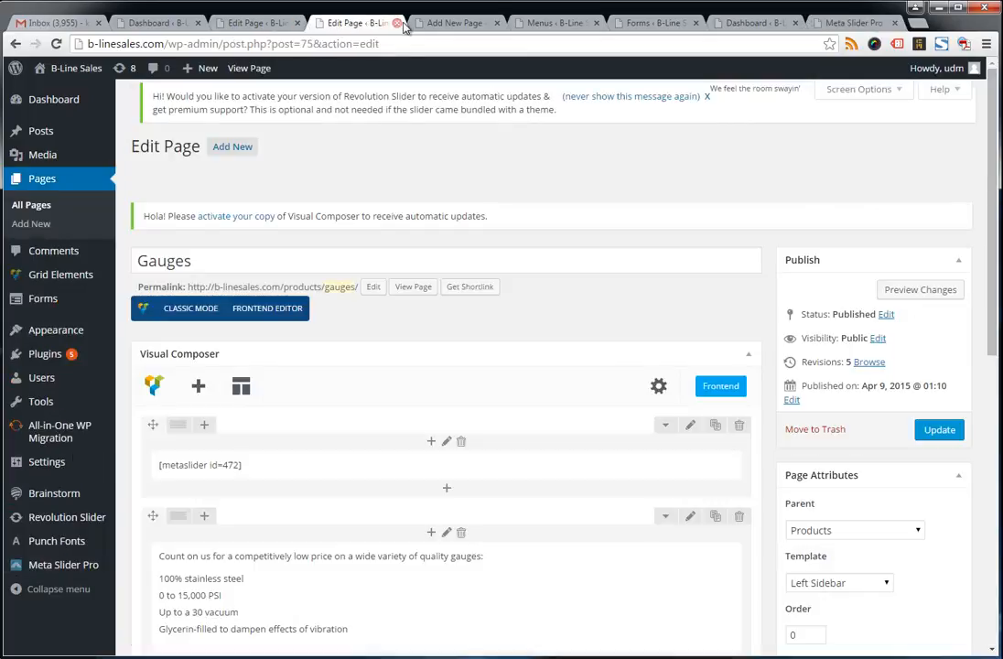
click(439, 25)
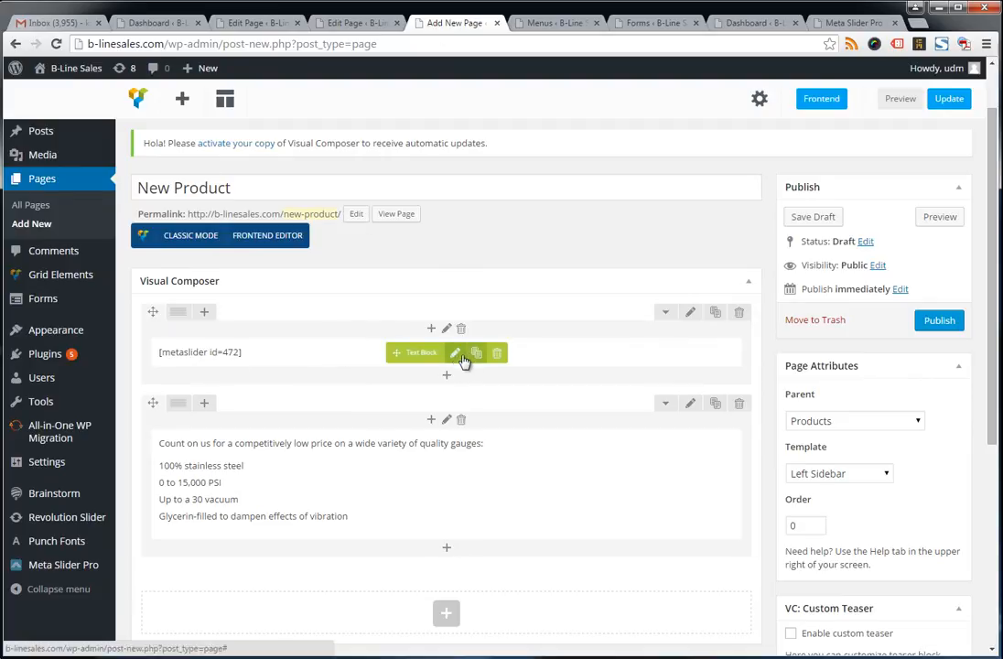
click(455, 353)
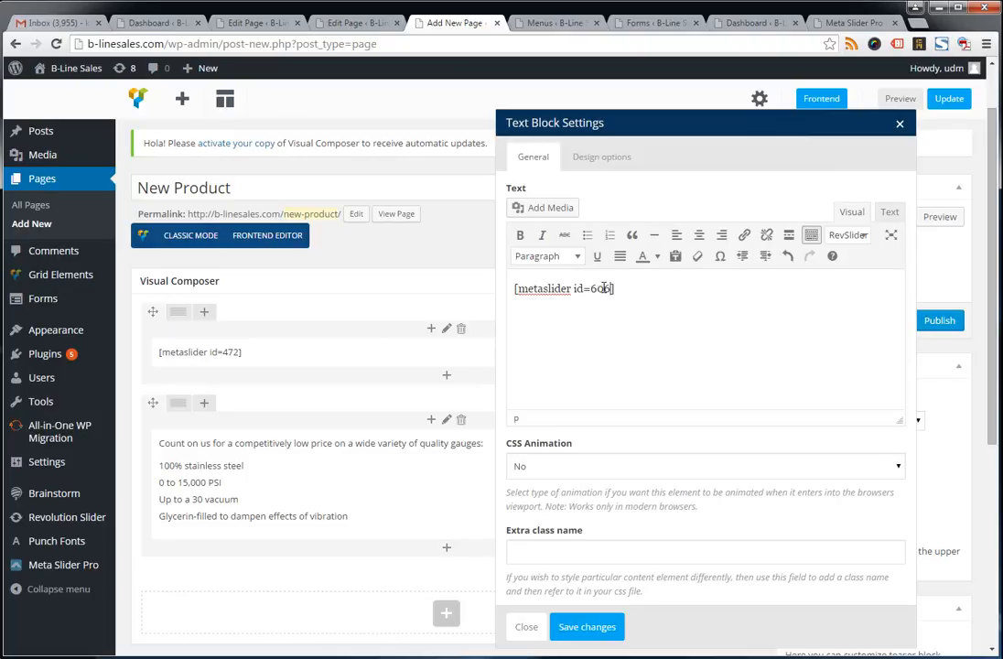
click(568, 628)
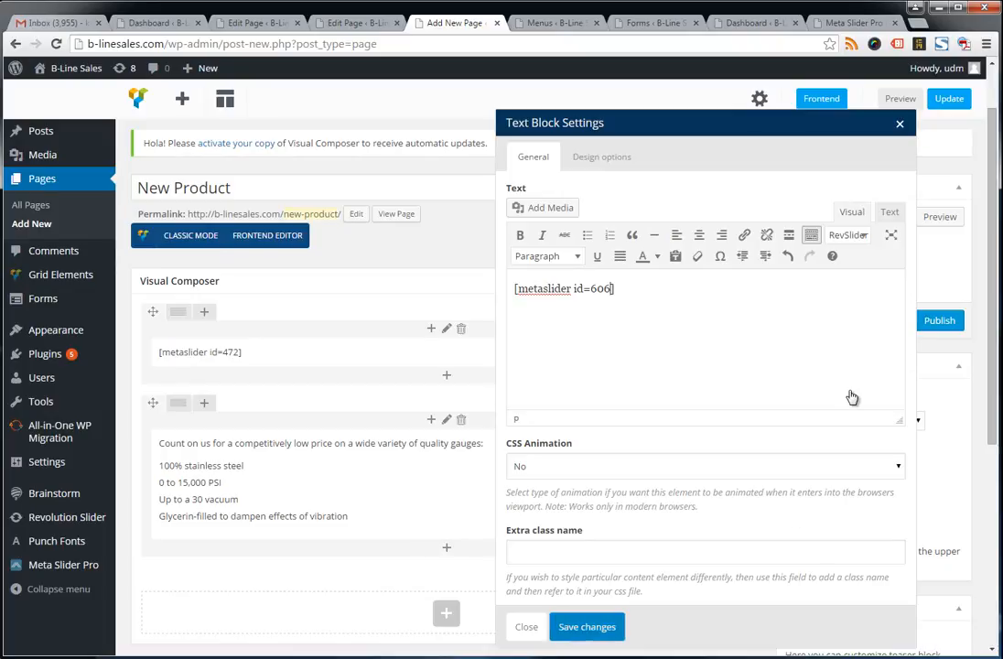
click(954, 327)
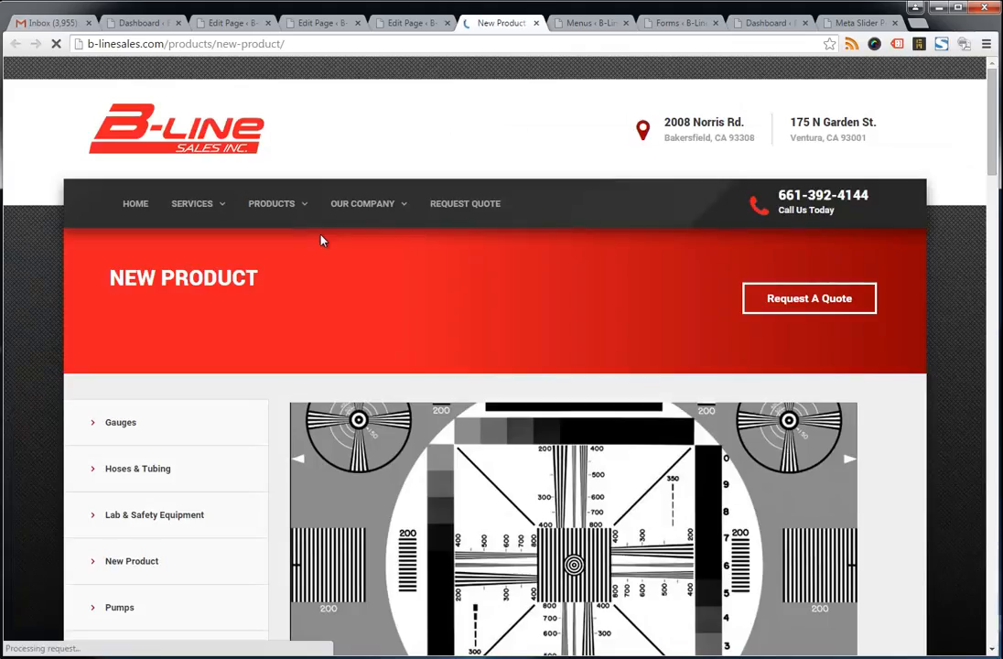
Review the published New Product page's slider, description and sidebar links, and check the site's Products navigation.
scroll(306, 252, down, 3)
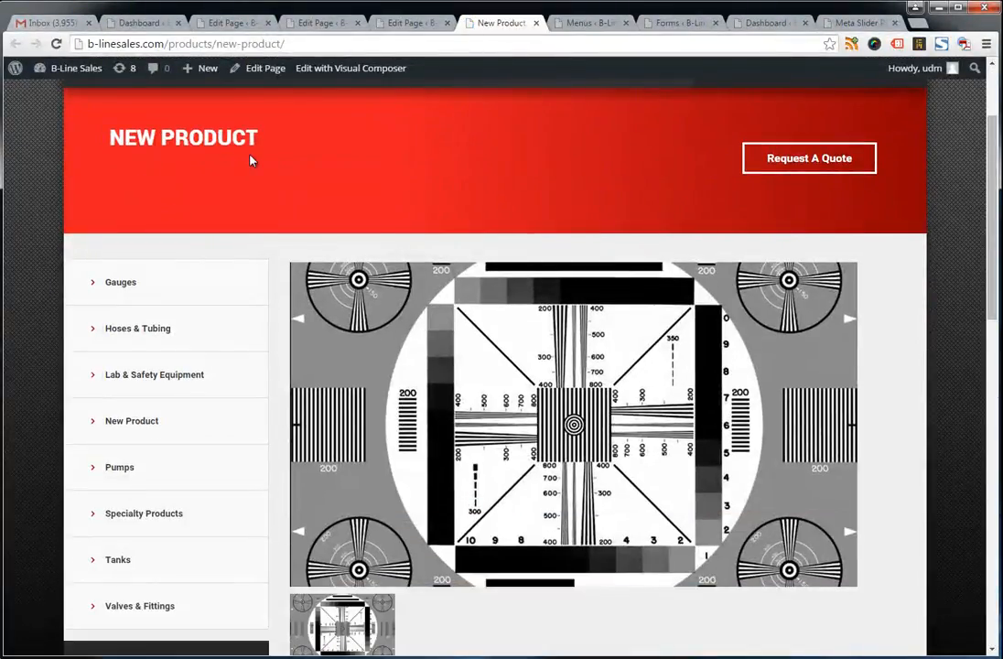
scroll(433, 271, down, 4)
scroll(467, 481, down, 3)
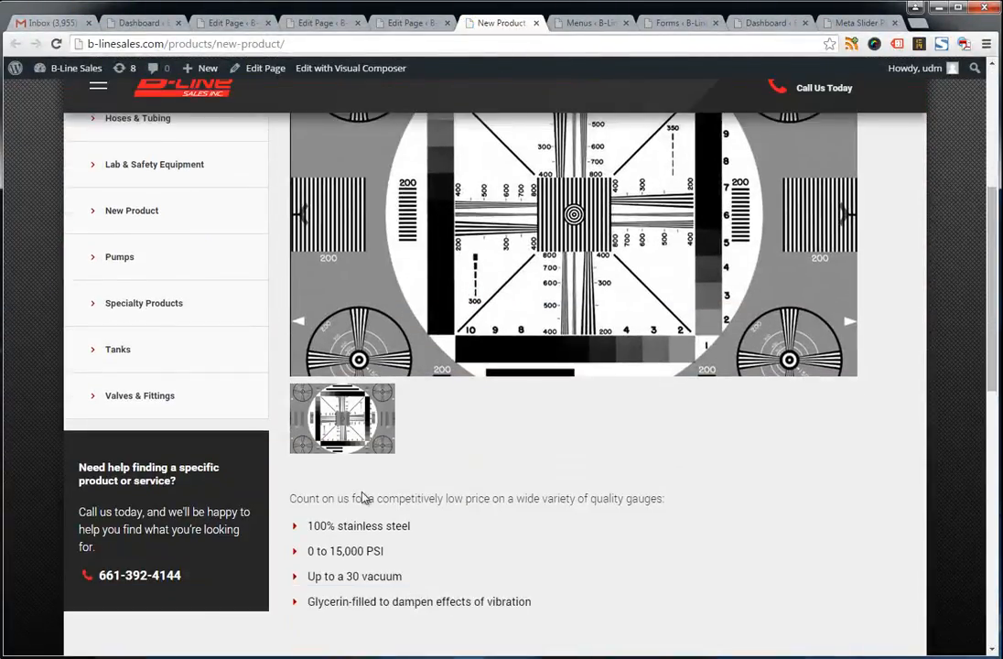
scroll(369, 508, up, 6)
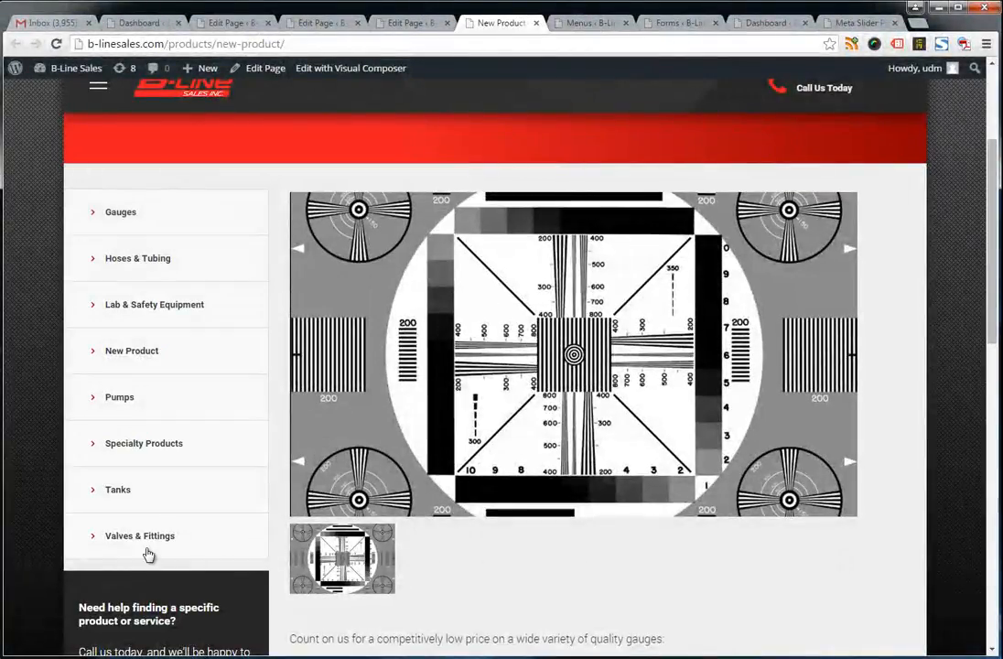
scroll(466, 578, up, 5)
mouse_move(275, 203)
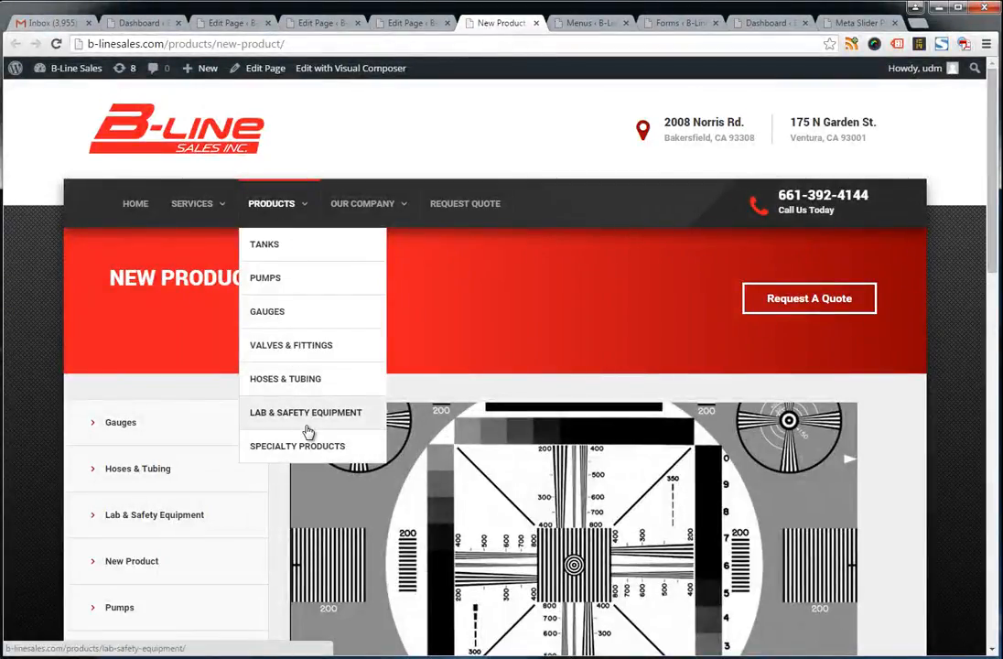
Open the site's menu editor, find New Product among all pages, and add it to the Main Nav menu.
mouse_move(82, 69)
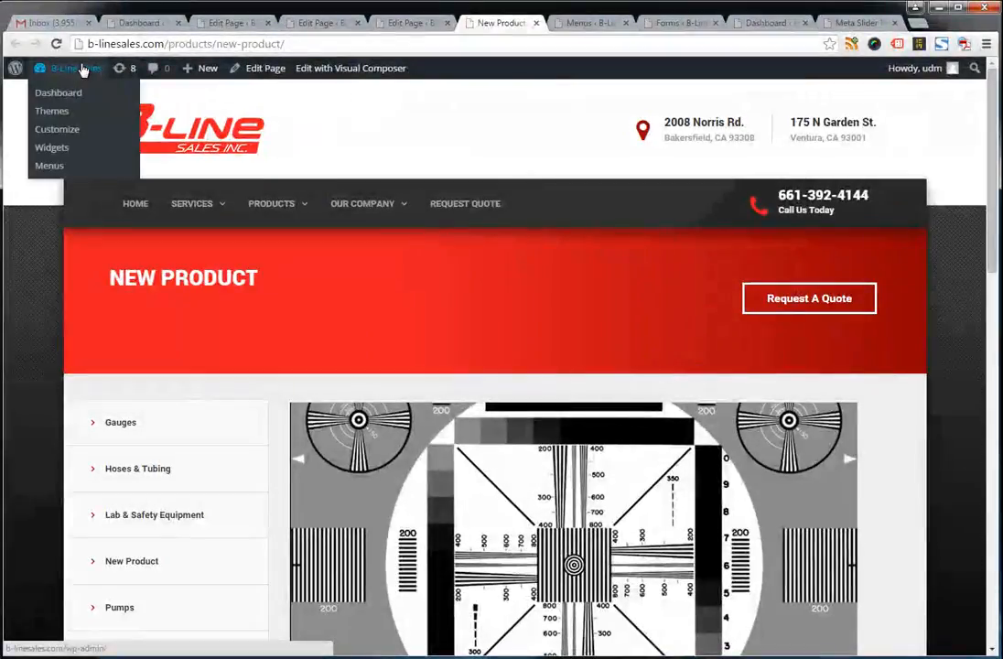
click(50, 167)
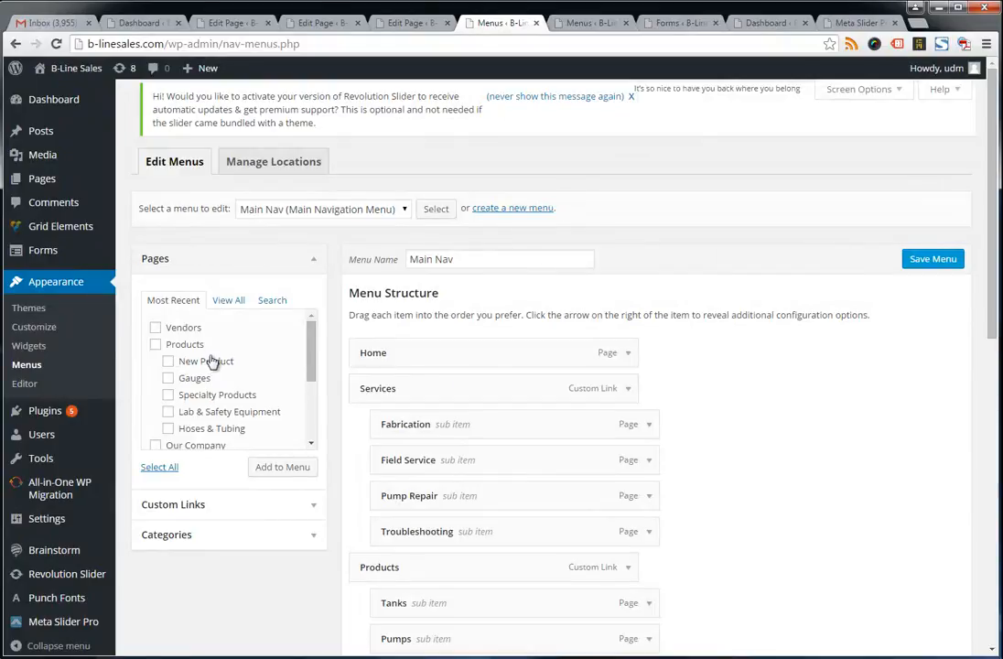
scroll(220, 380, down, 2)
scroll(219, 380, up, 2)
click(229, 304)
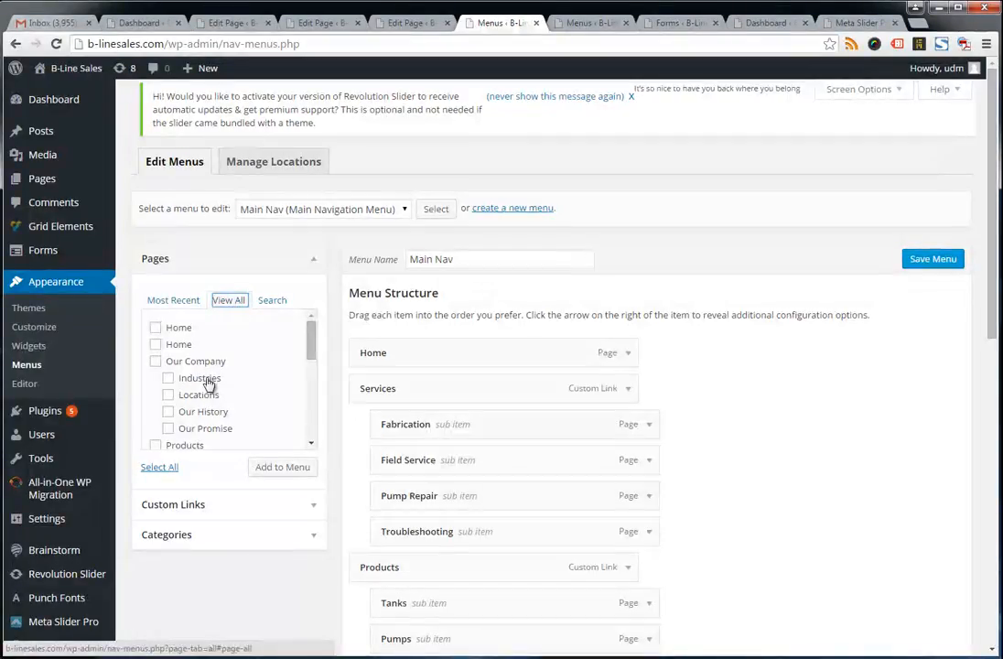
scroll(210, 380, down, 1)
scroll(190, 391, down, 1)
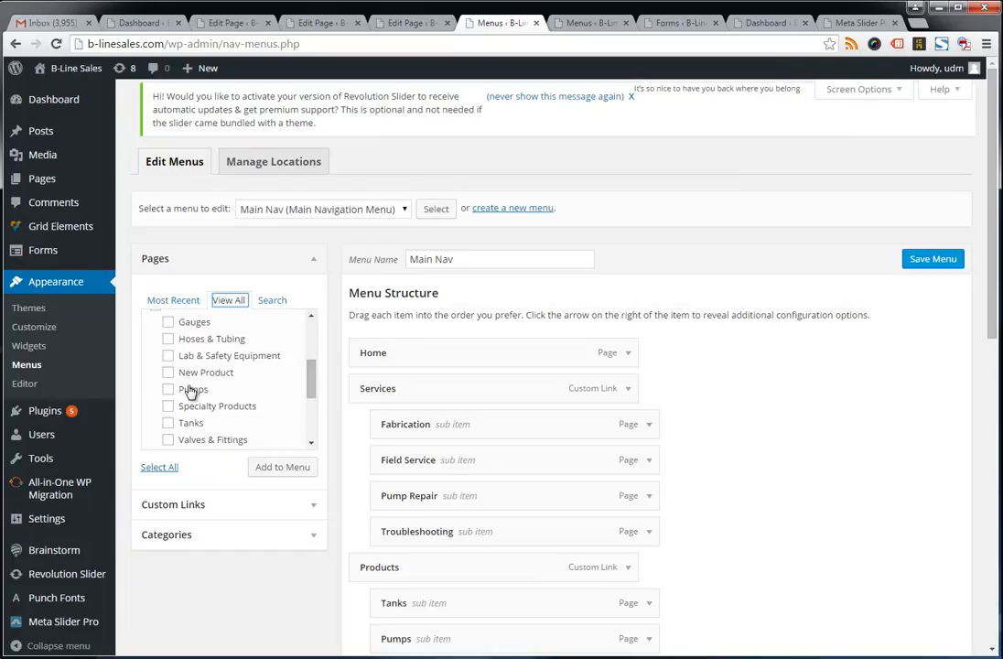
scroll(192, 410, down, 1)
scroll(188, 385, up, 2)
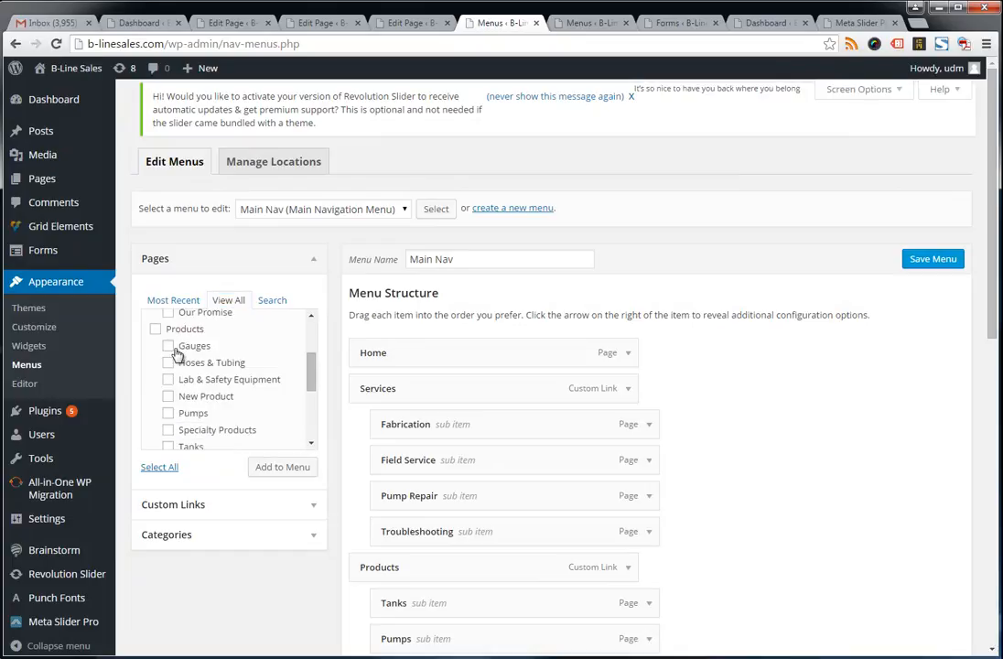
click(168, 397)
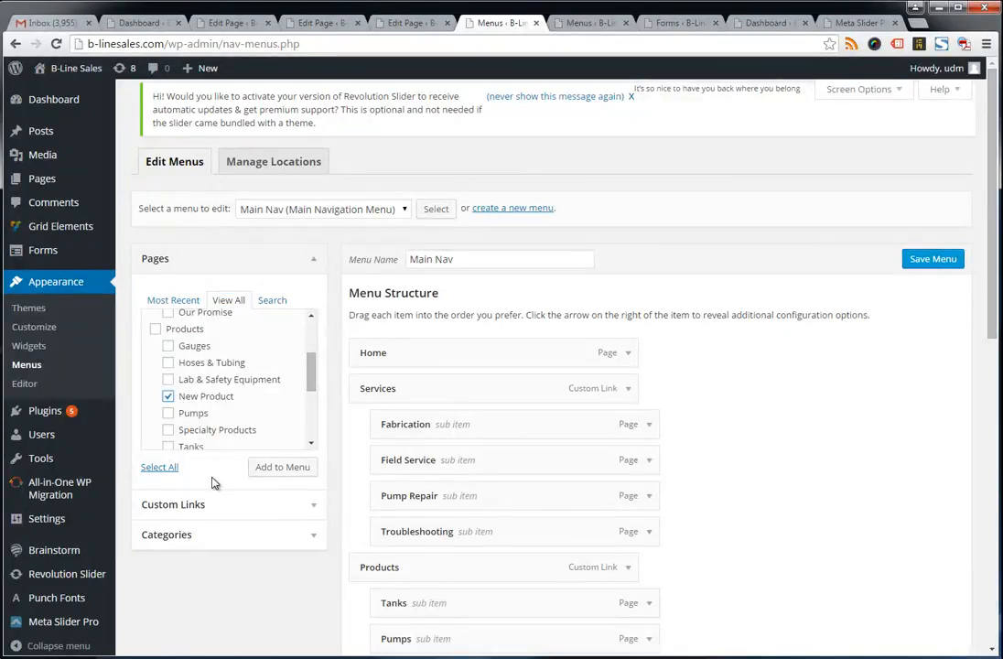
click(283, 468)
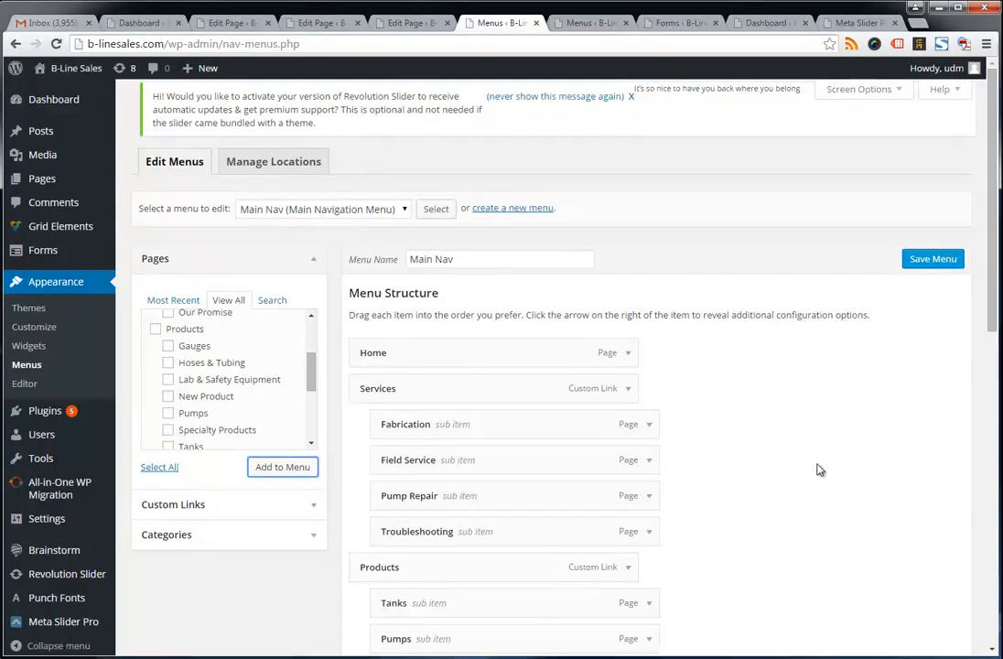
Nest New Product under Products after Specialty Products in the Main Nav menu structure and save the menu.
scroll(819, 469, down, 6)
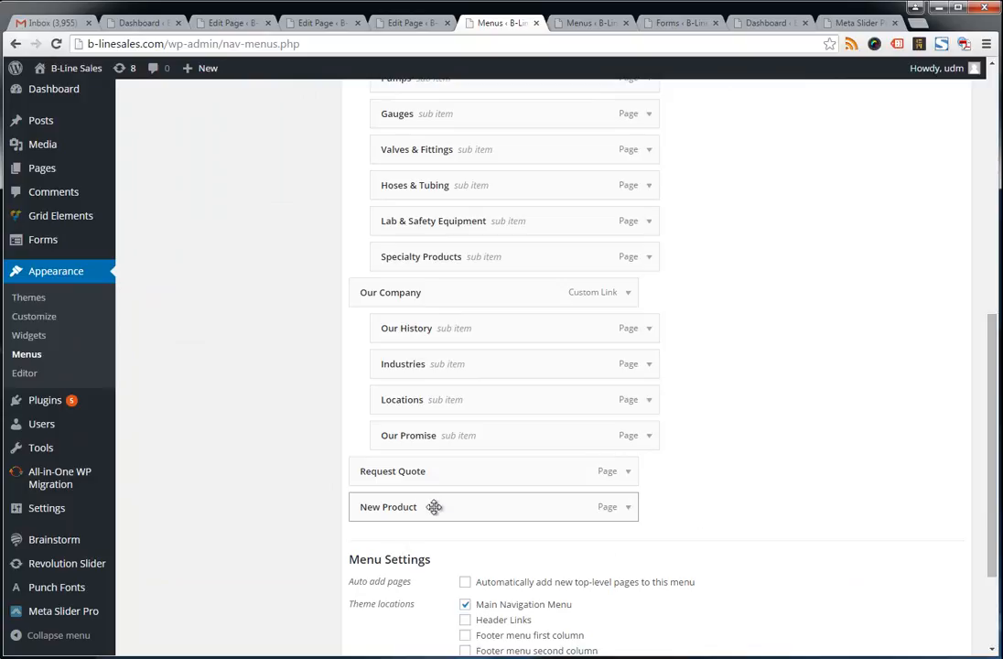
drag(434, 506, 456, 291)
scroll(441, 201, up, 2)
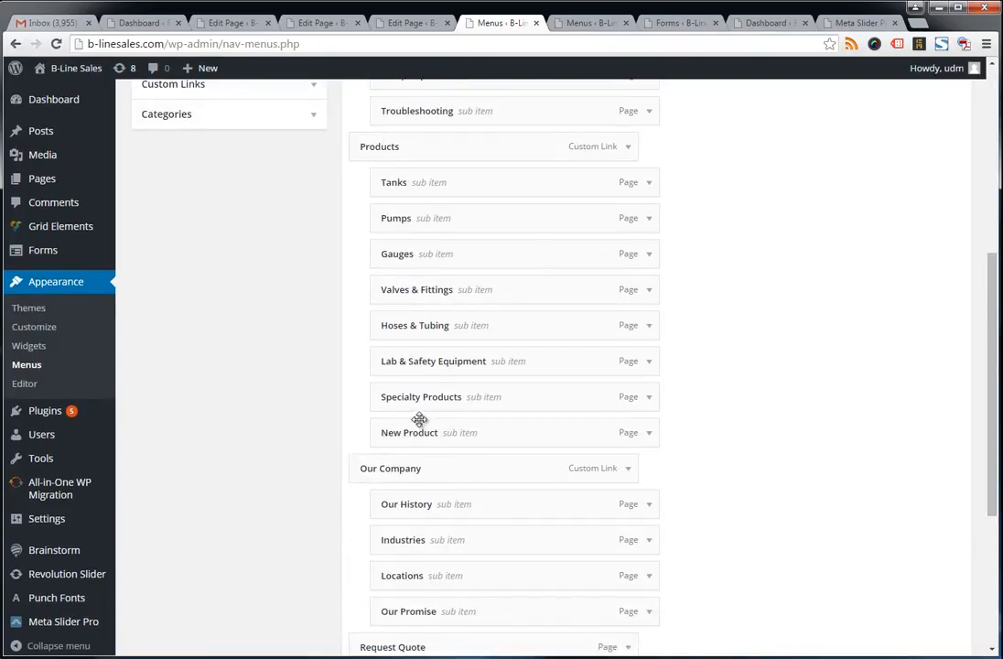
drag(421, 432, 404, 429)
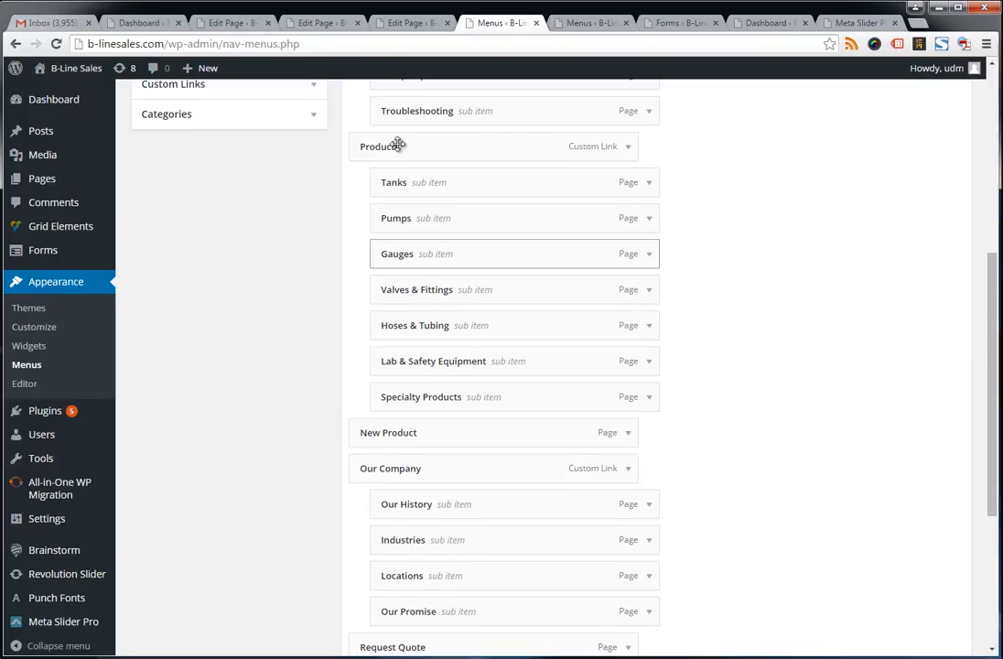
drag(414, 423, 442, 423)
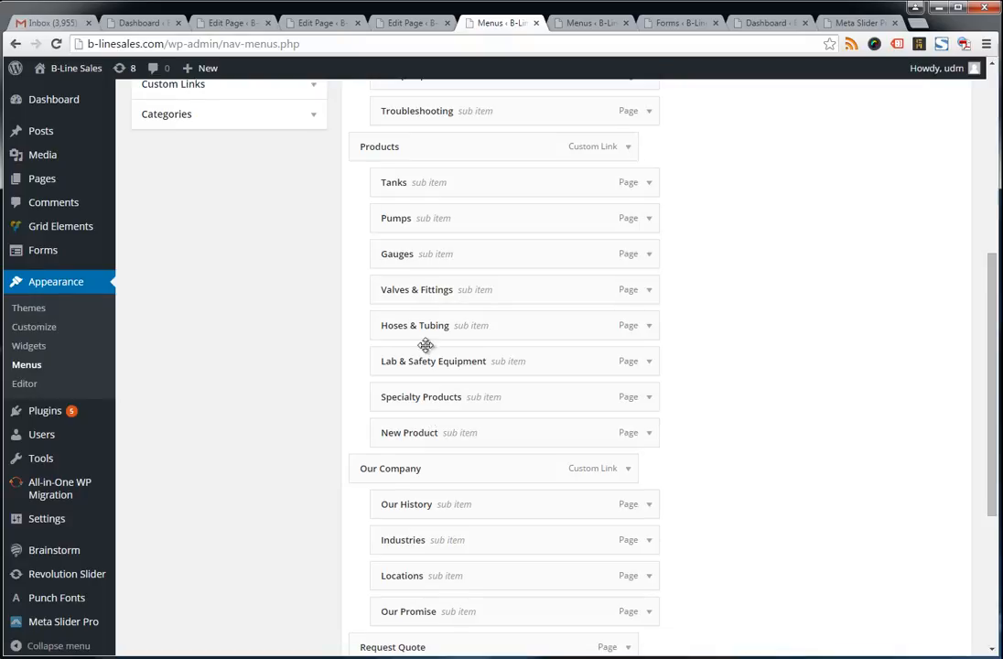
scroll(766, 418, up, 5)
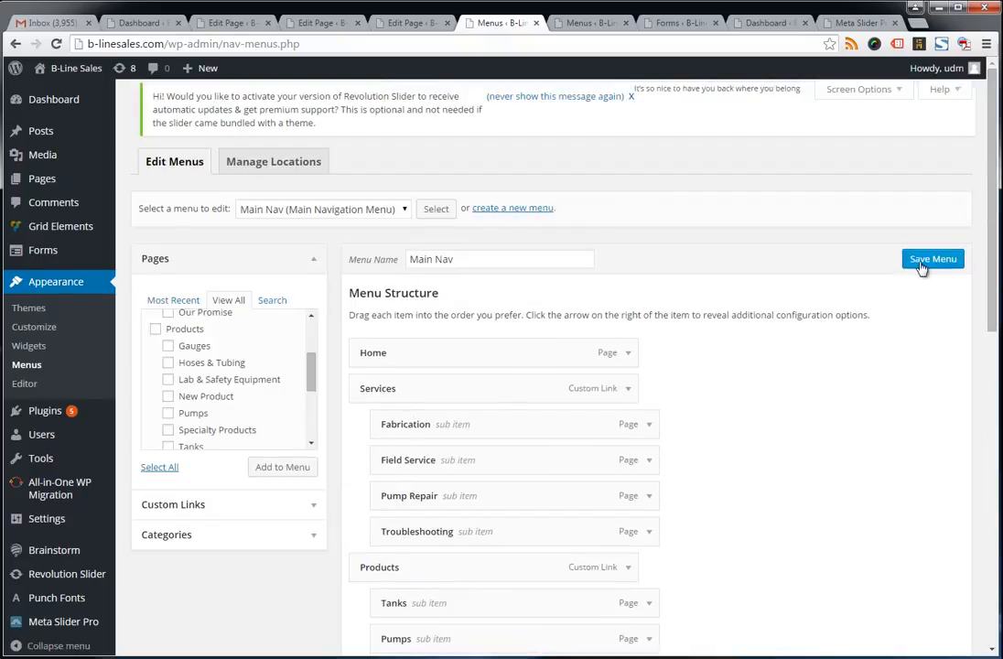
click(920, 264)
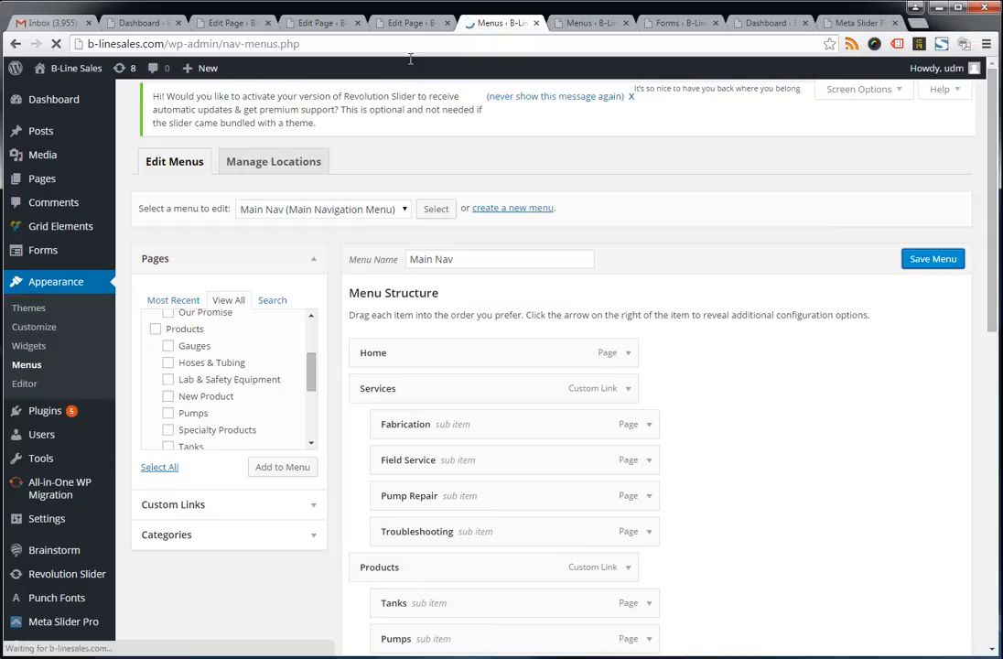
Check the Products navigation on the live B-Line Sales home page for the New Product entry.
click(412, 22)
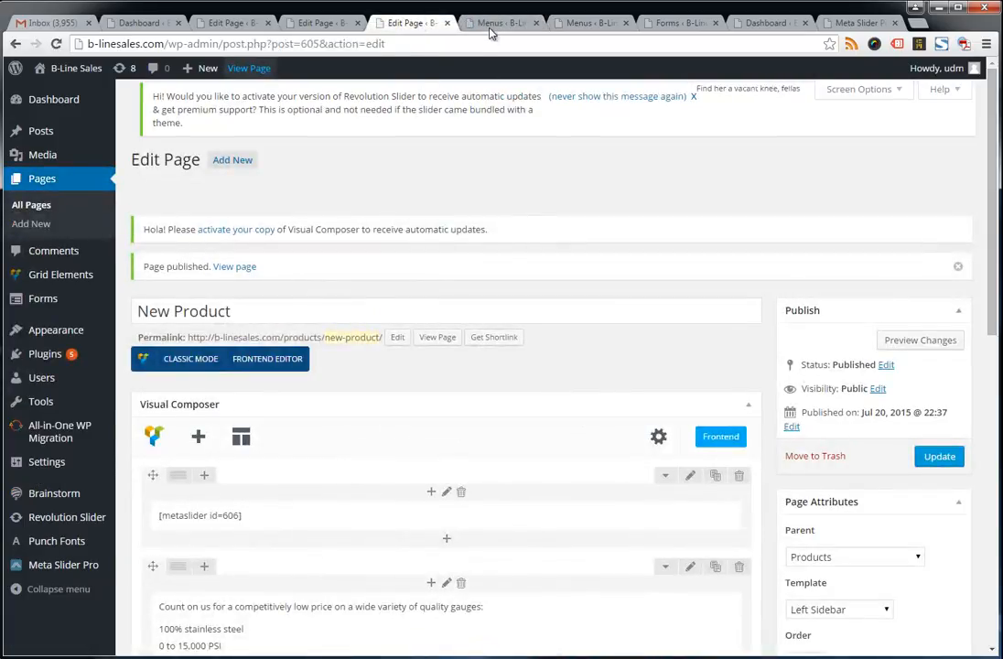
click(494, 24)
click(318, 24)
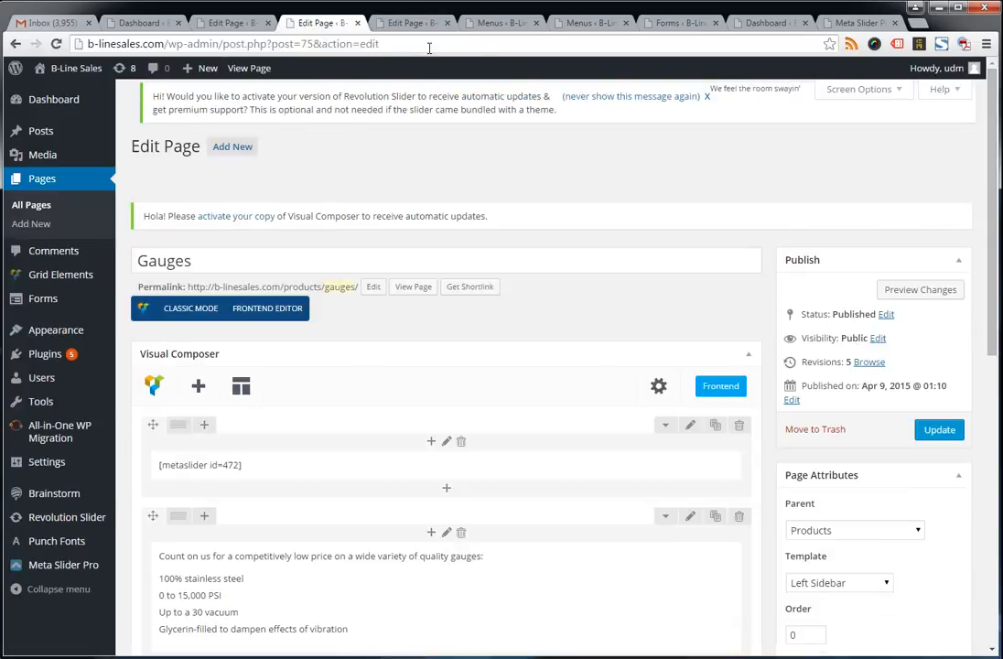
click(223, 23)
mouse_move(273, 215)
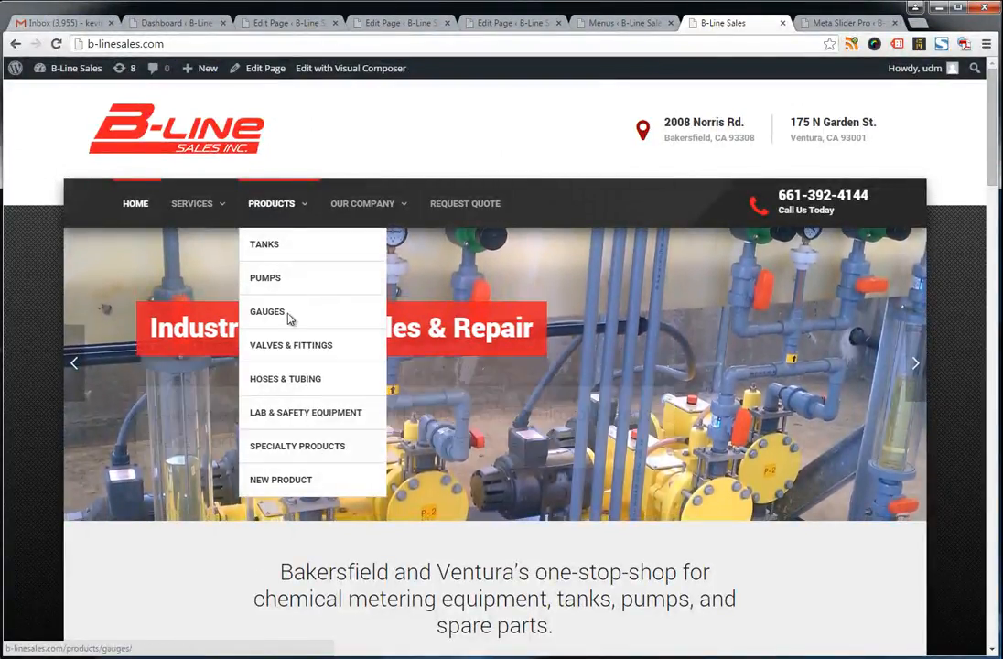
Load the Products menu for editing in the menu editor.
click(599, 23)
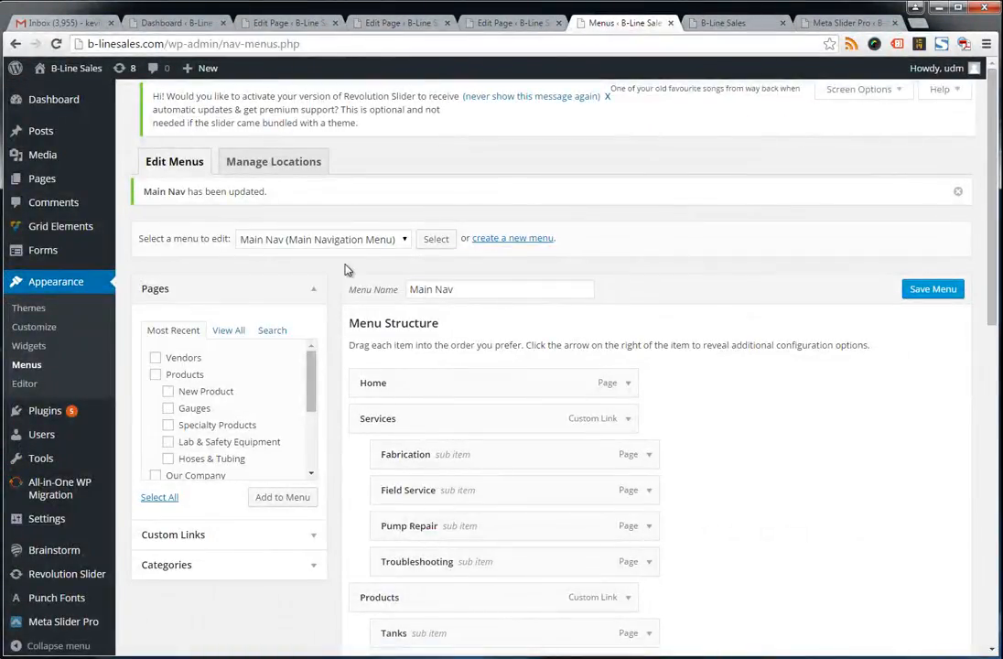
click(290, 240)
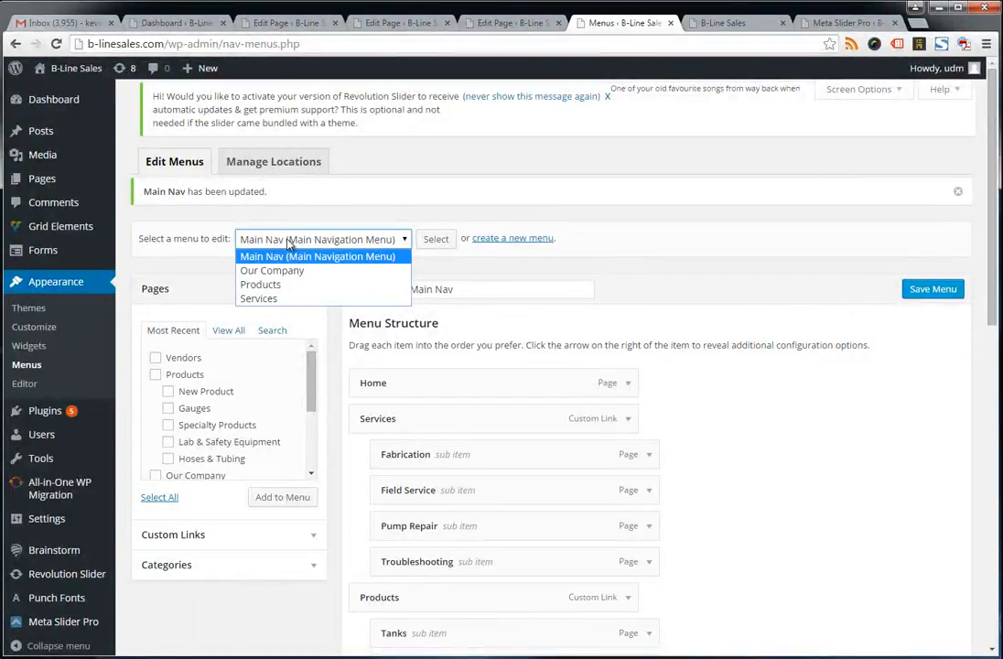
click(274, 284)
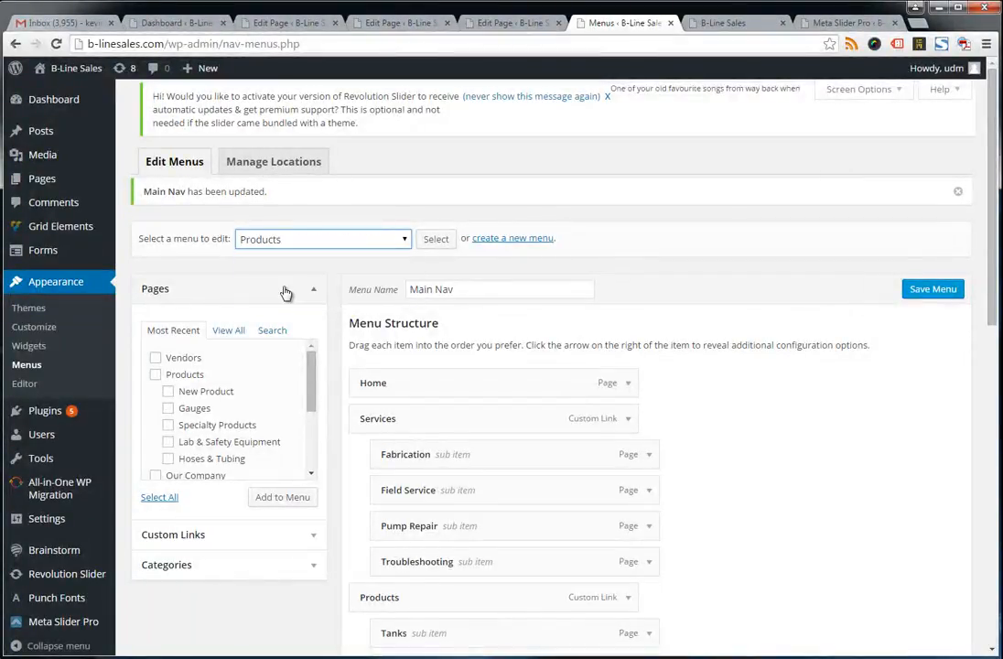
click(439, 239)
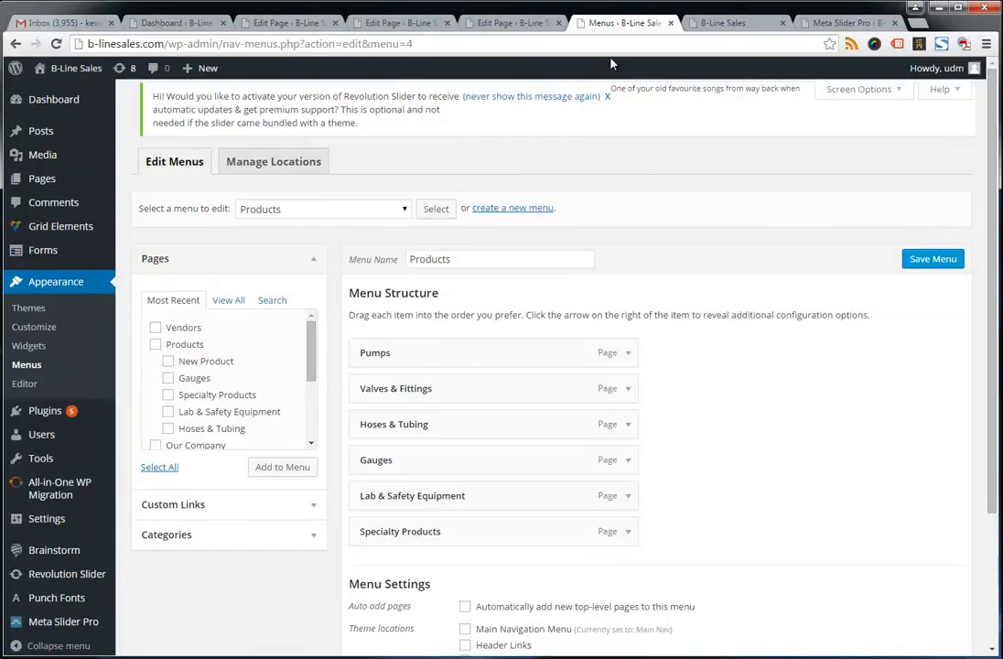
Open the live Tanks page from the site's Products navigation and examine its sidebar links.
click(509, 22)
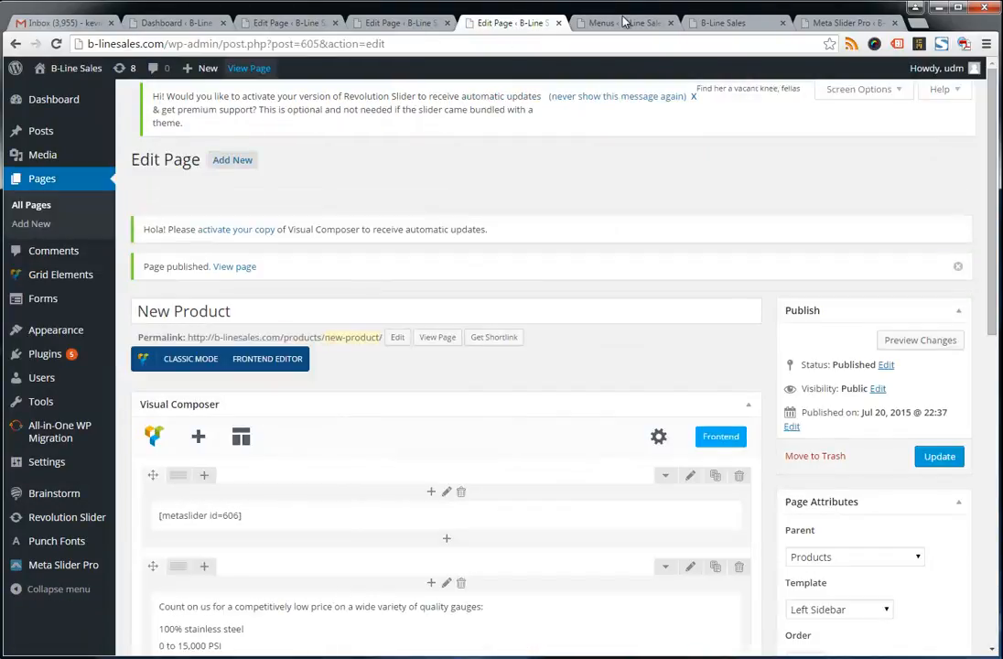
click(717, 31)
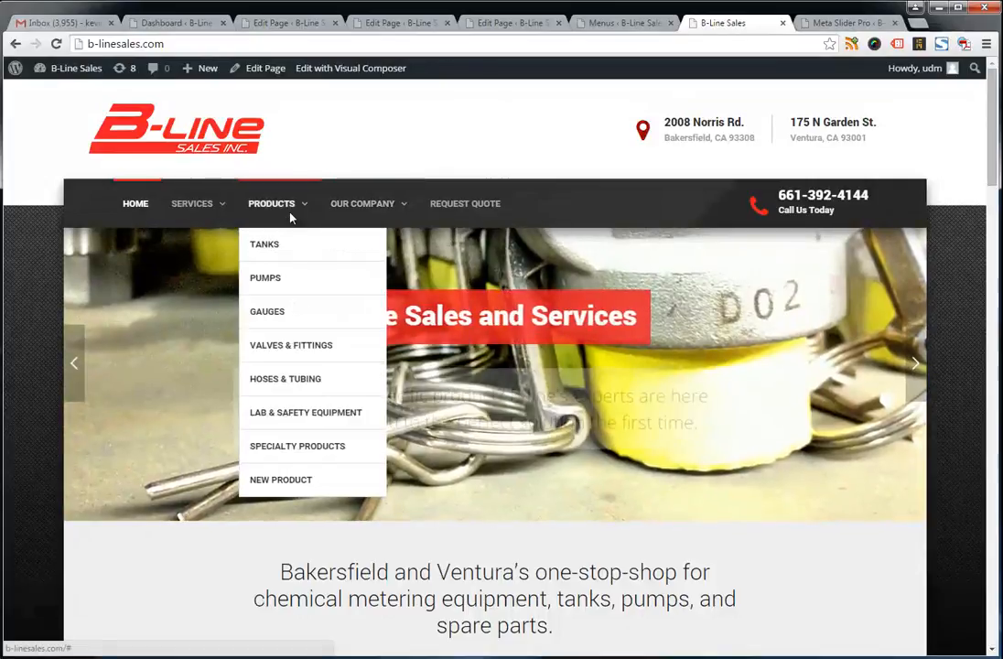
click(279, 249)
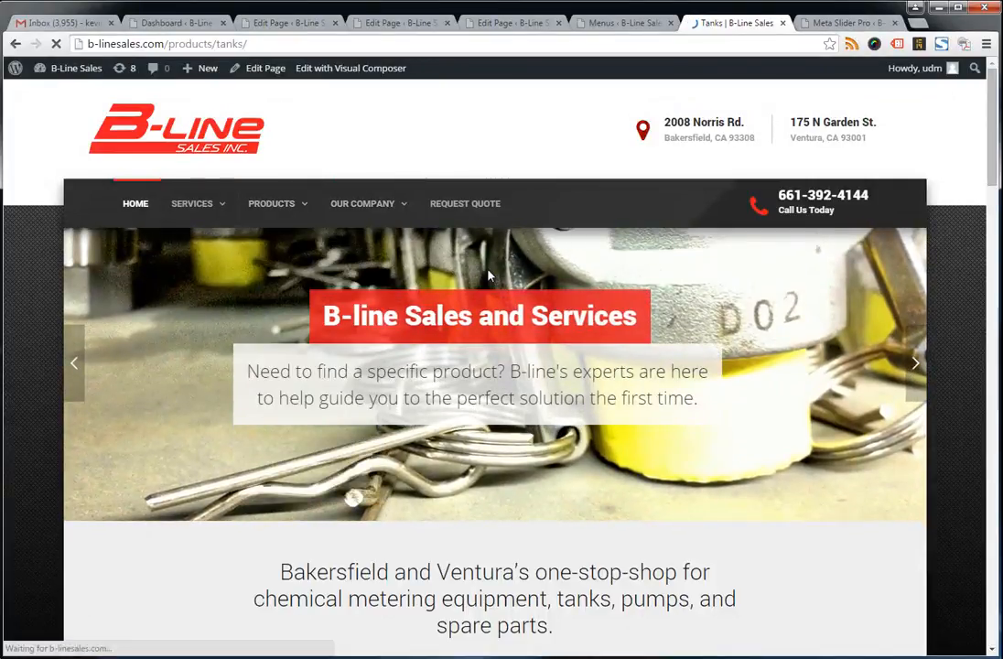
scroll(239, 400, down, 3)
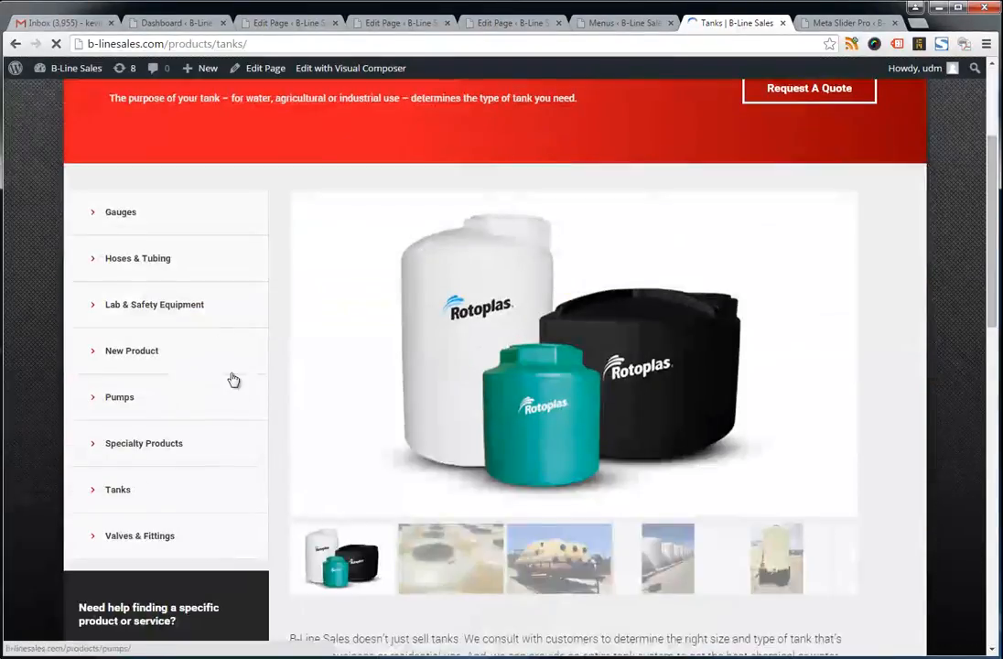
Add the New Product page to the Products menu and save the menu.
click(623, 24)
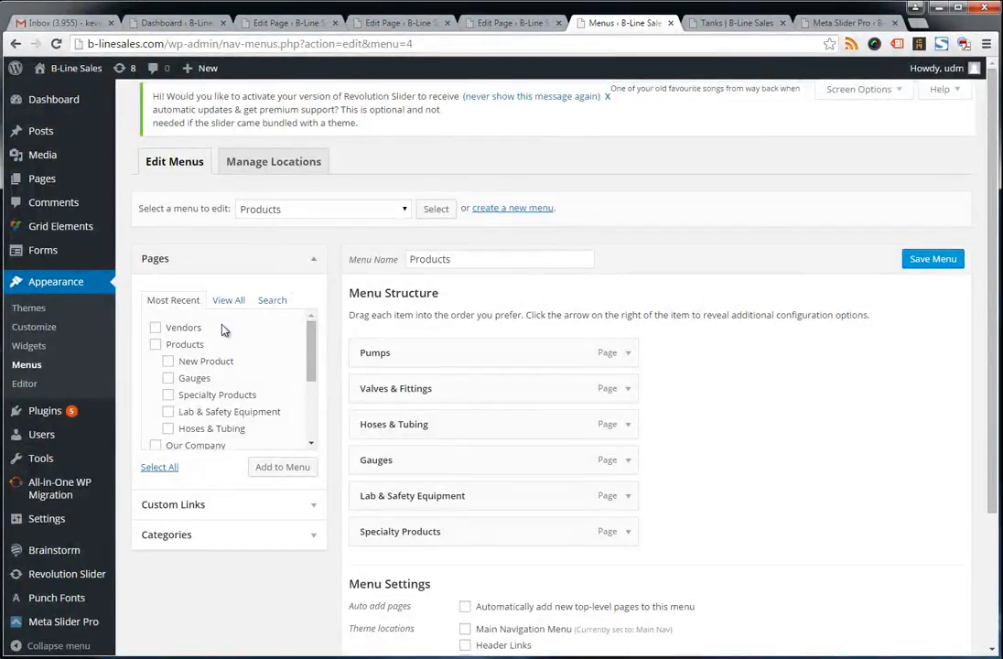
click(201, 361)
click(275, 467)
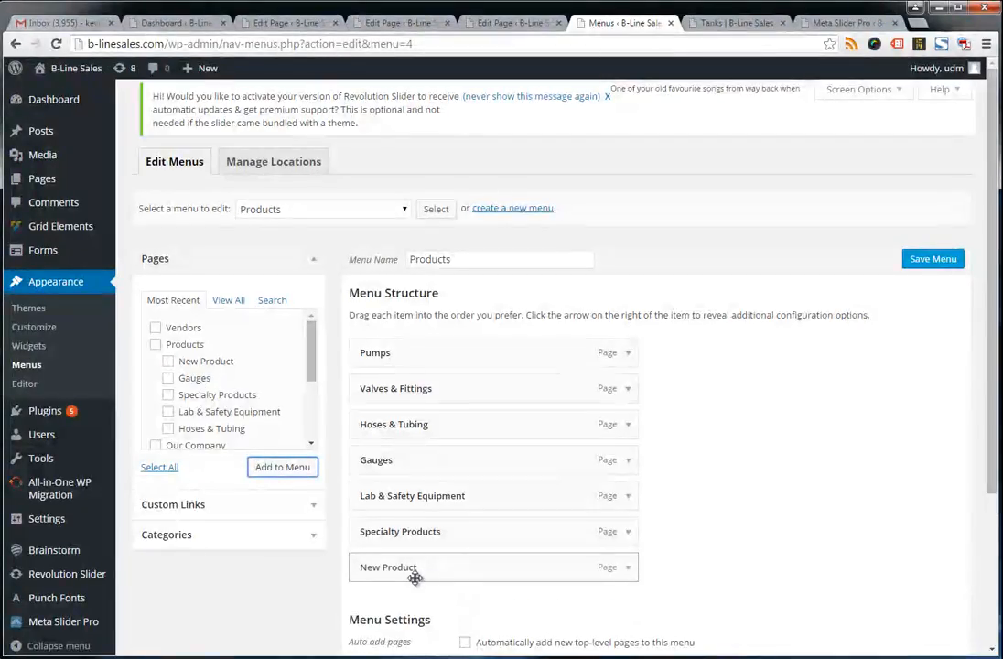
click(933, 261)
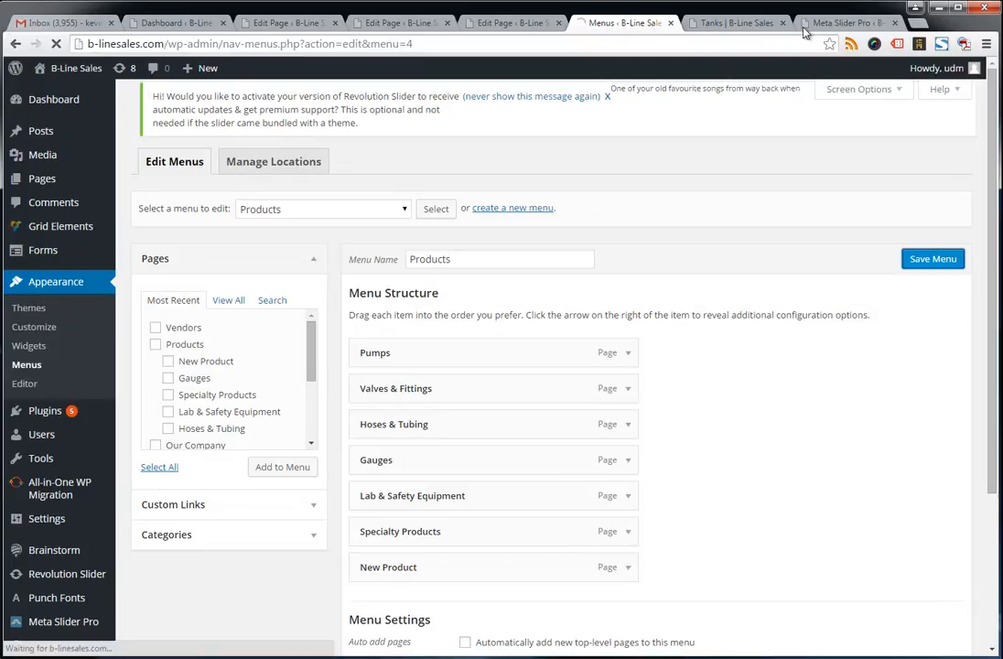
Reload the live Tanks page and review its sidebar links and main navigation.
click(750, 24)
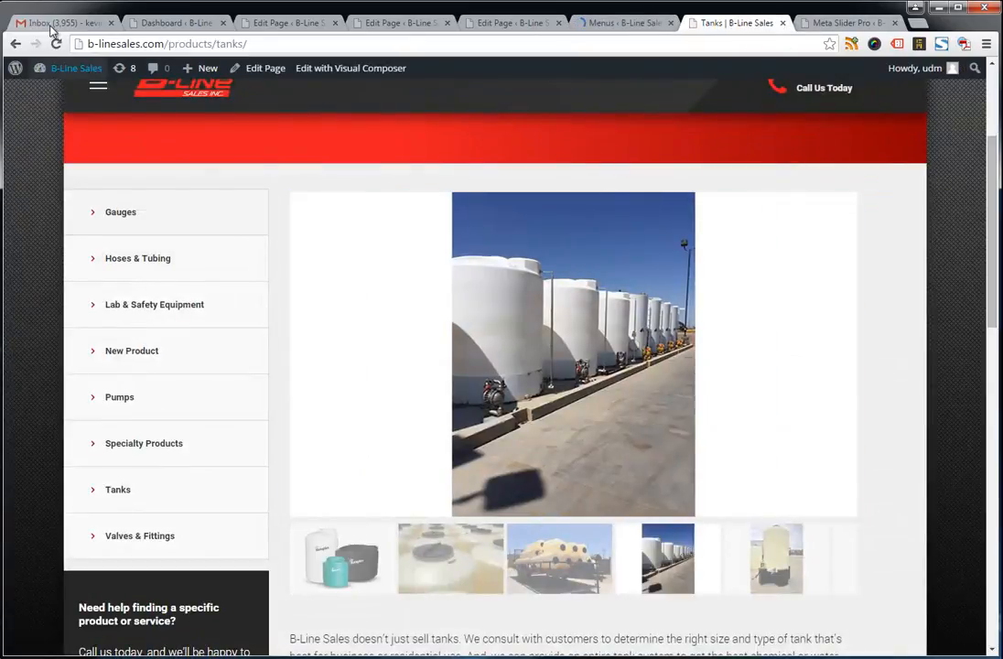
click(57, 44)
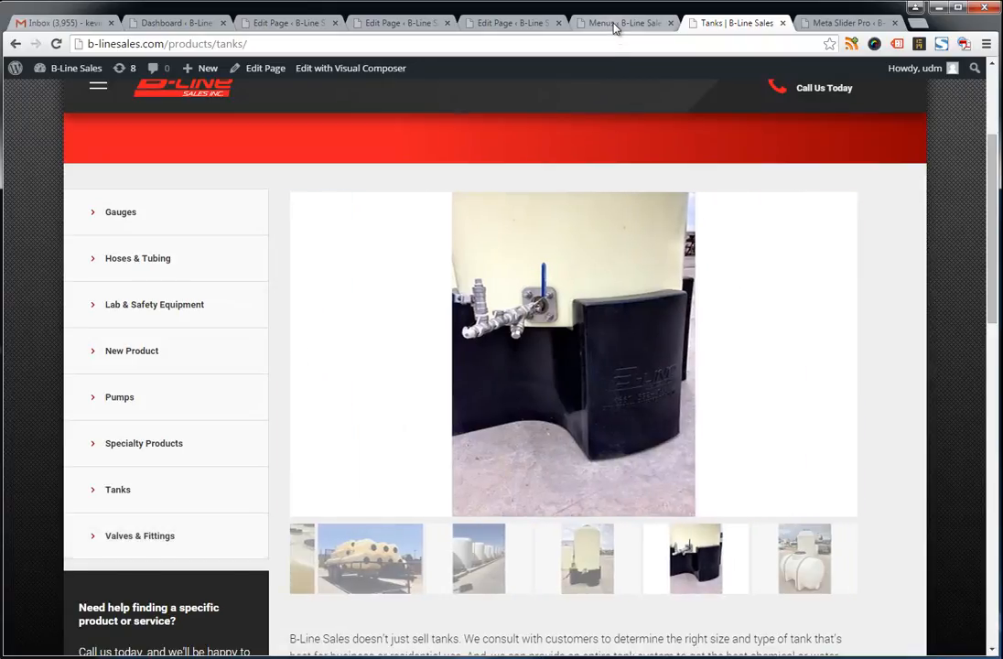
scroll(316, 199, up, 2)
mouse_move(295, 139)
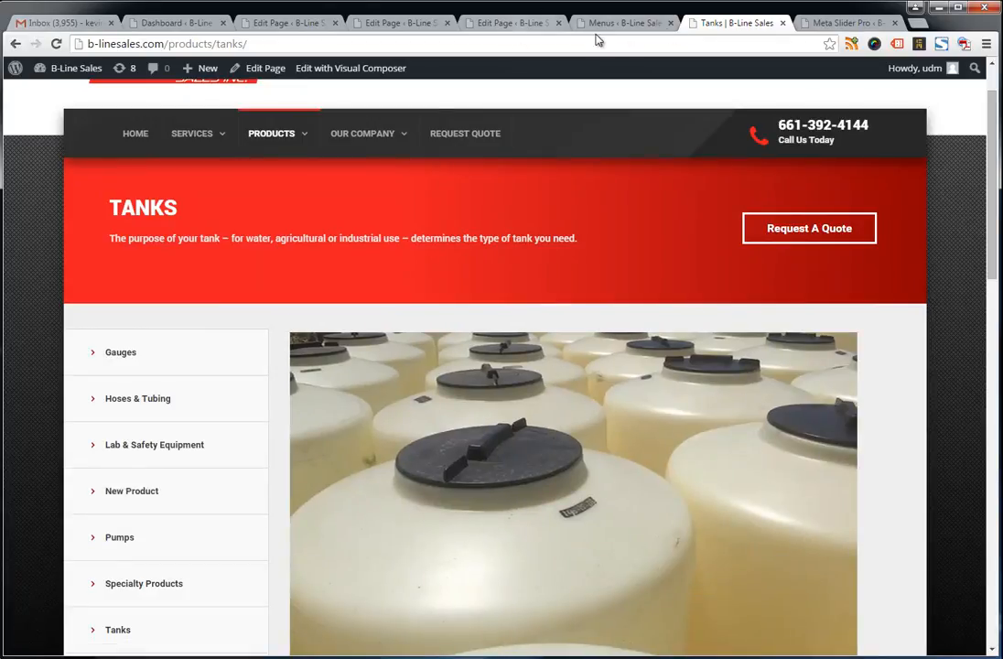
click(844, 23)
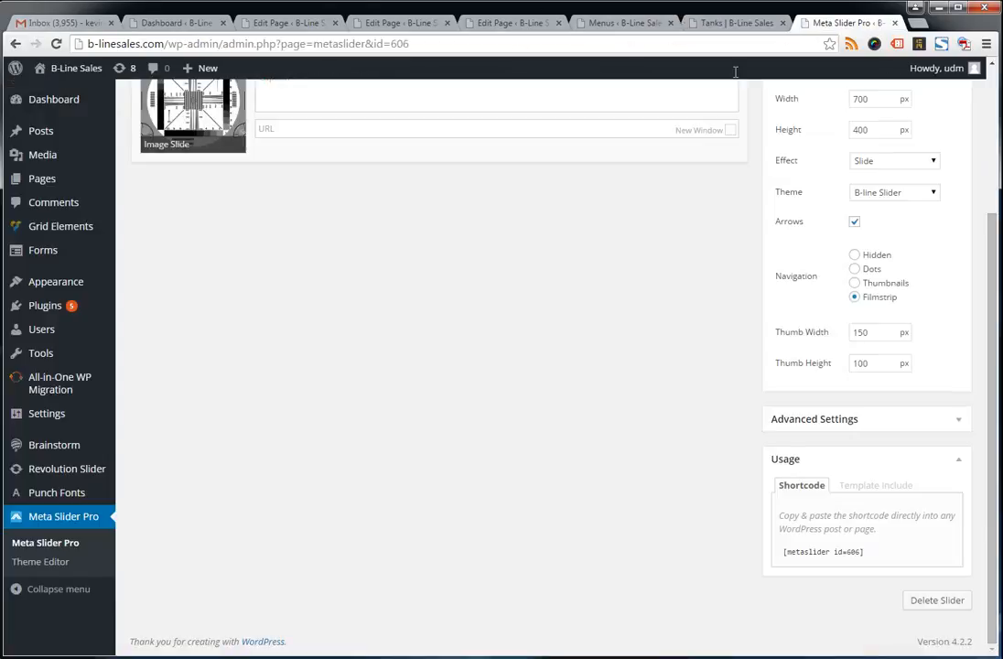
click(718, 24)
scroll(495, 272, up, 1)
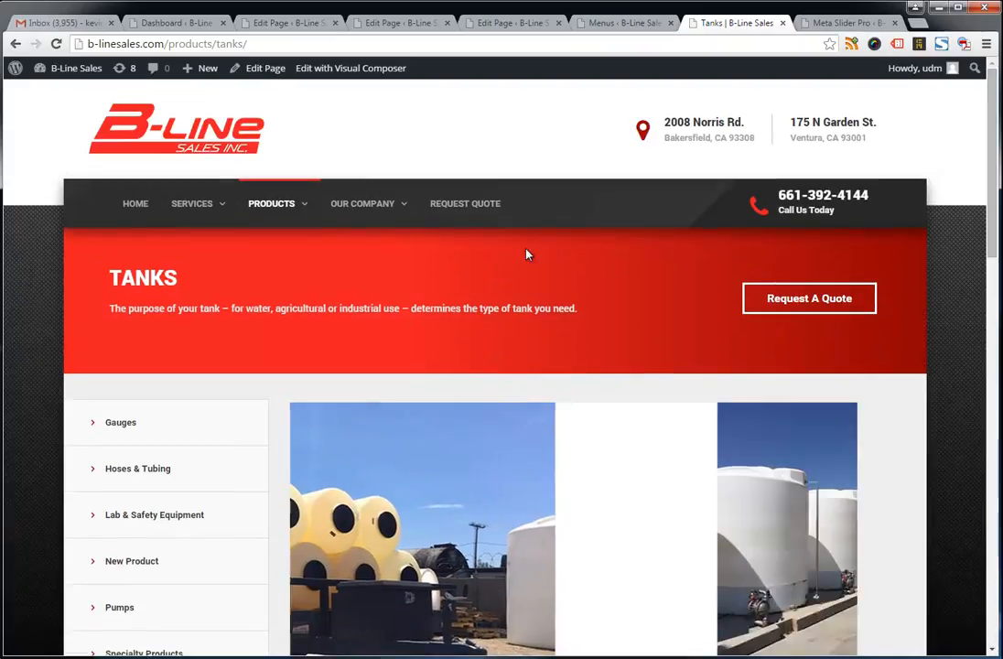
Open the Contact Form from the site's forms list and view its fields in the form builder.
click(623, 23)
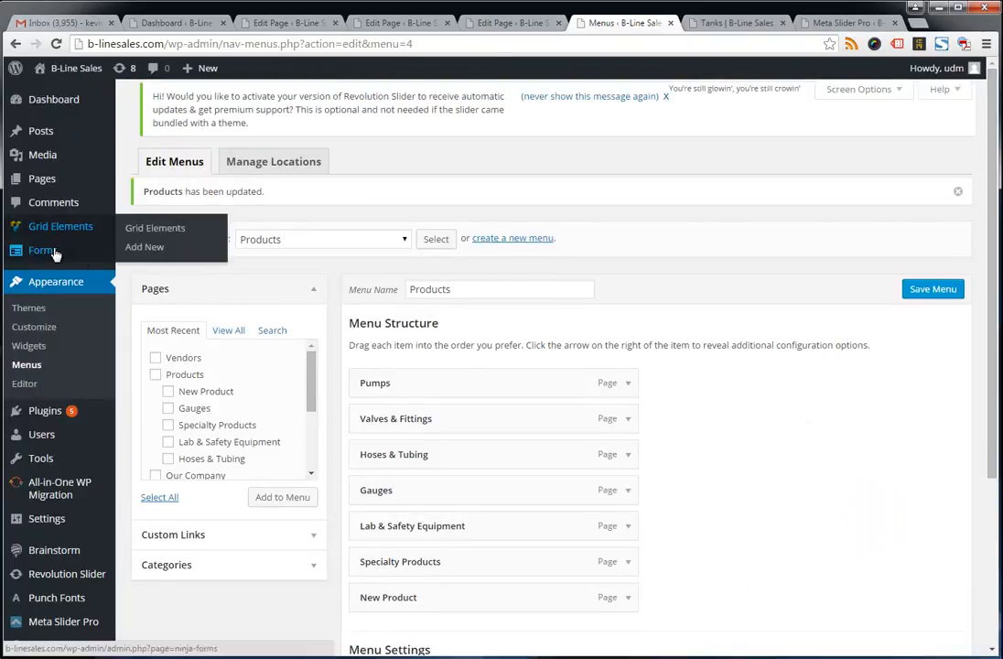
mouse_move(55, 254)
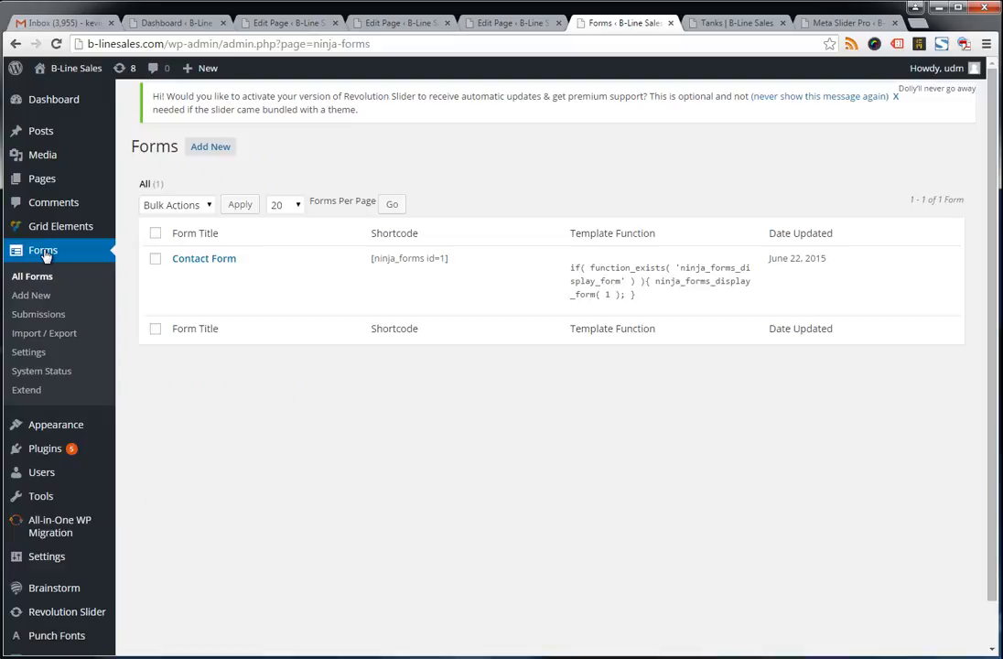
mouse_move(212, 266)
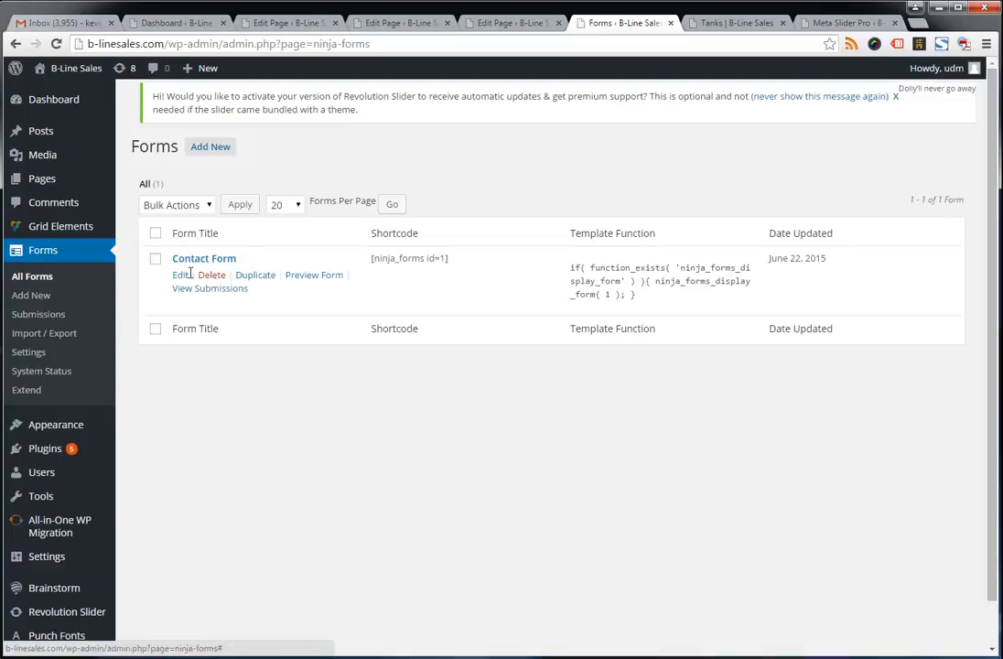
click(180, 277)
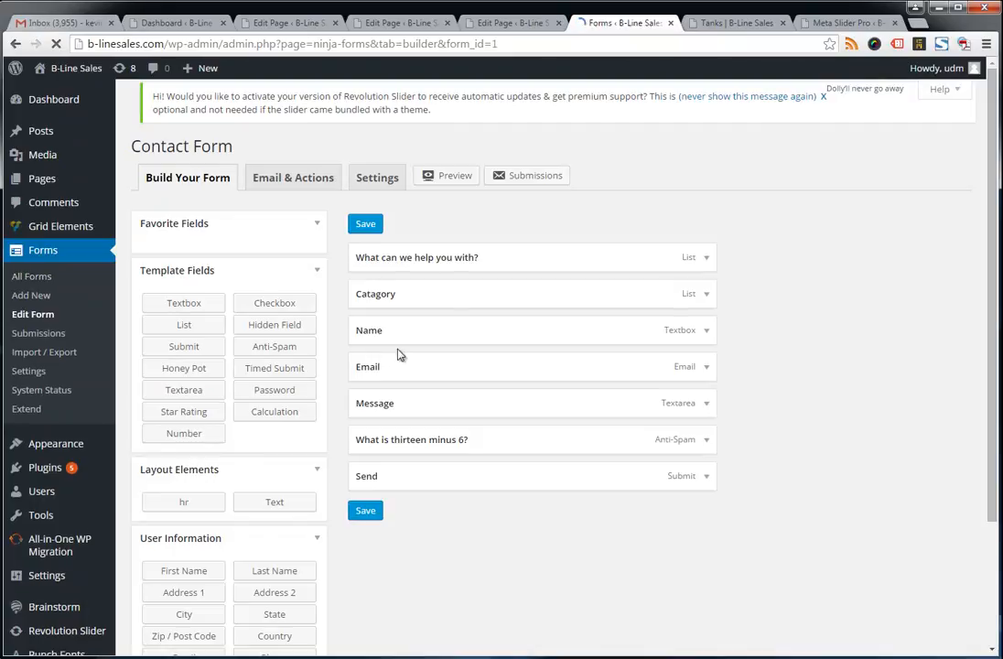
Open the Contact Form's Email Admin action and review its sender, recipient, subject and message settings.
click(320, 186)
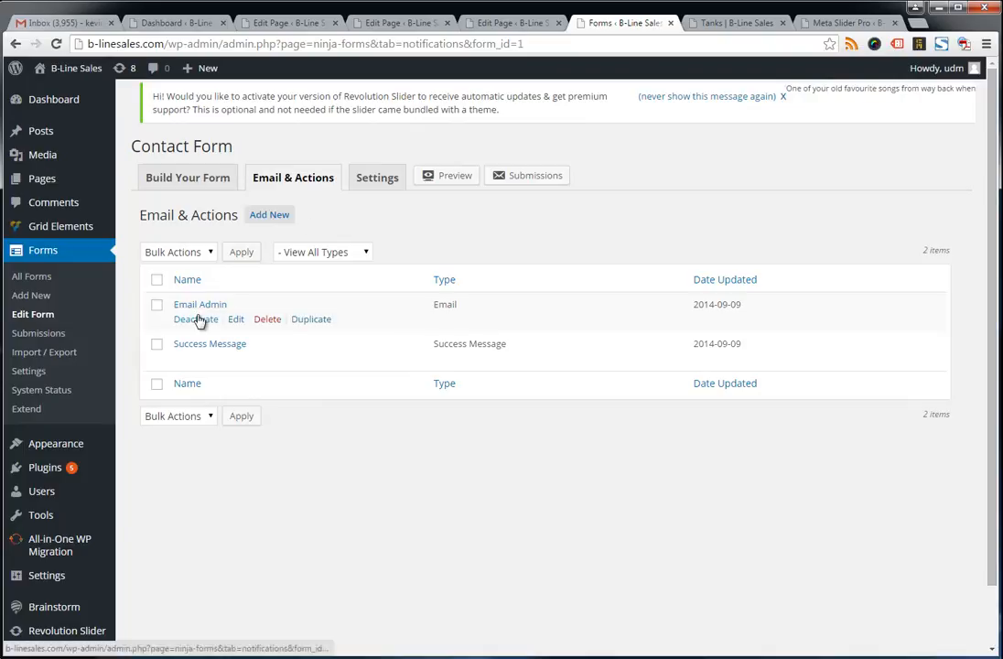
mouse_move(201, 347)
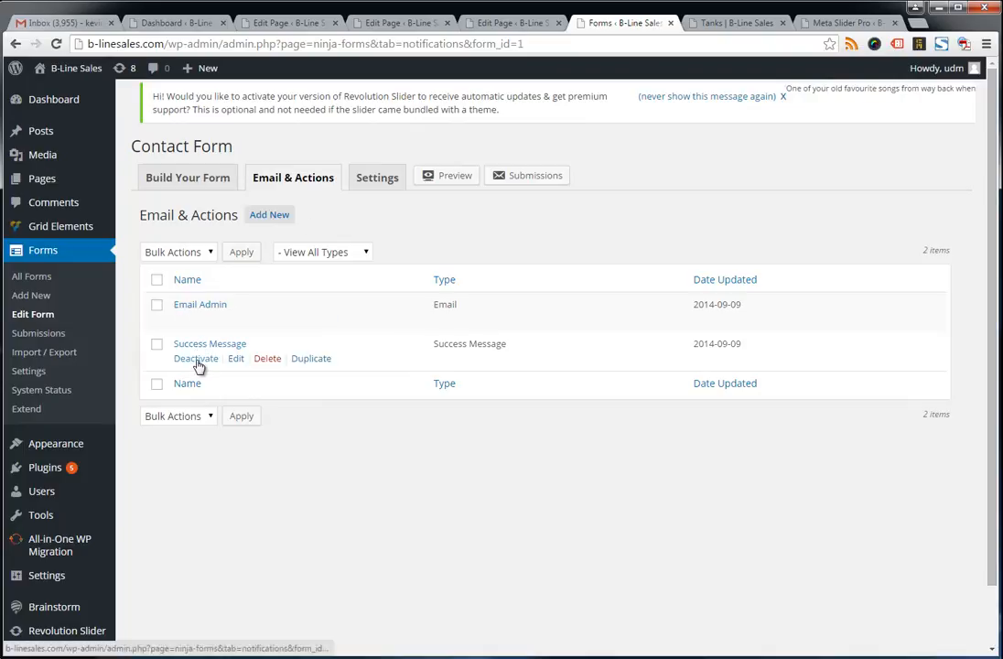
mouse_move(197, 320)
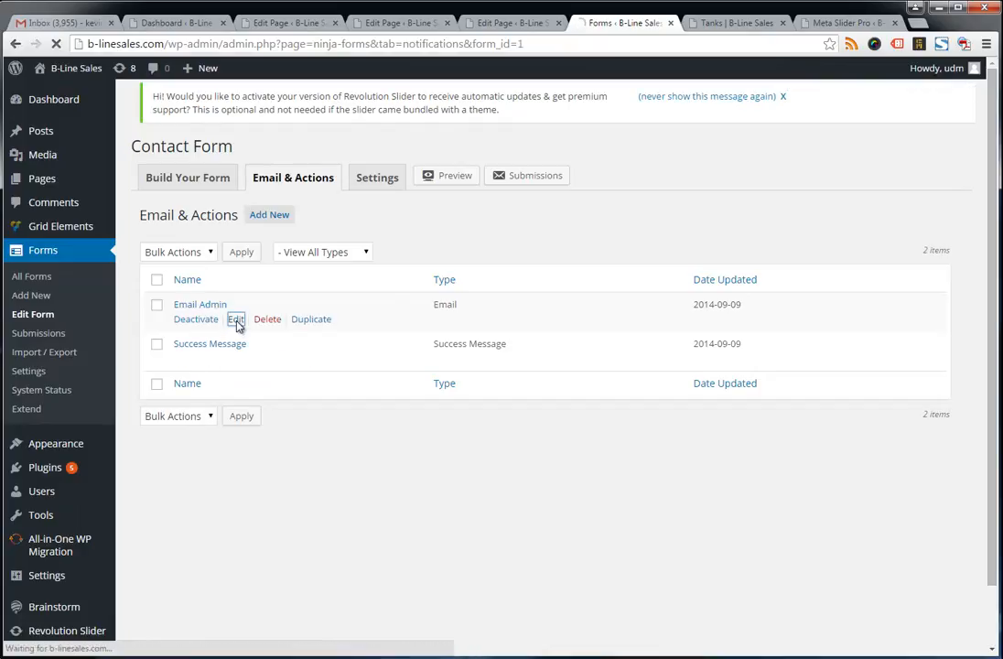
click(236, 321)
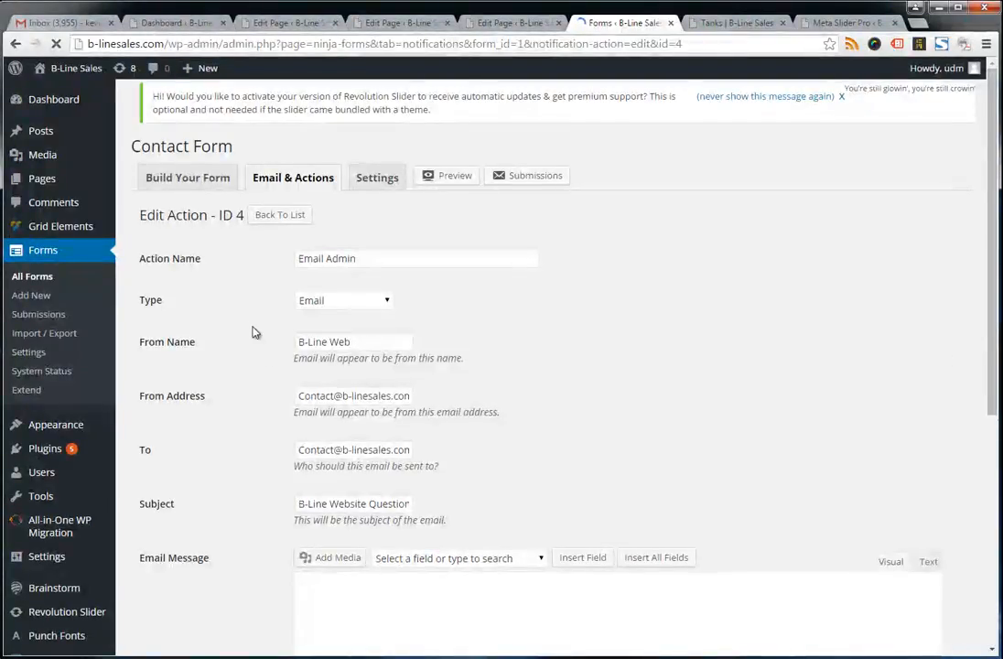
scroll(311, 355, down, 1)
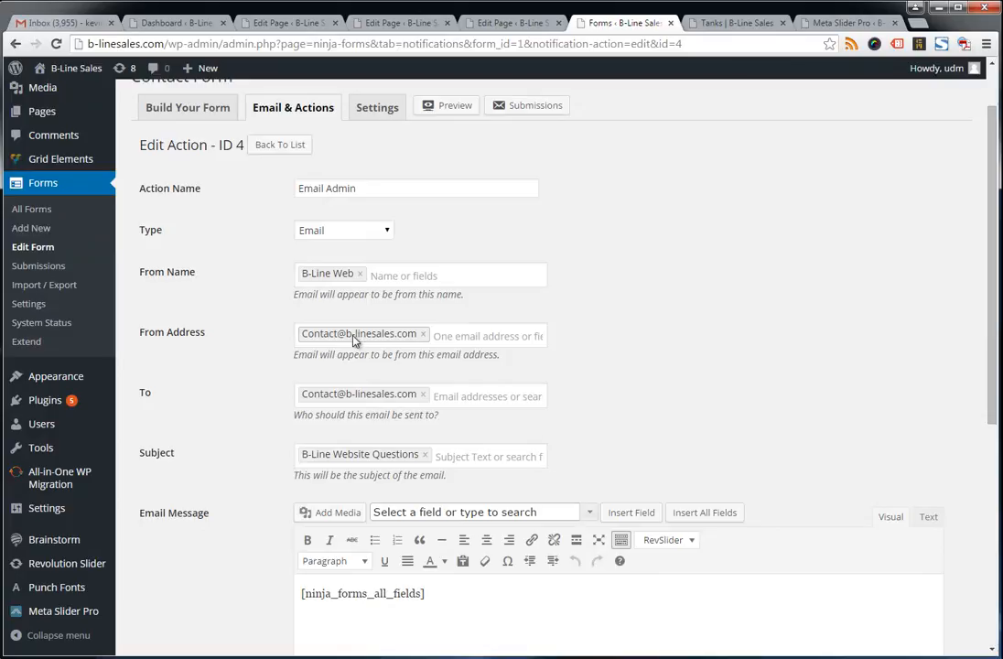
scroll(353, 341, down, 3)
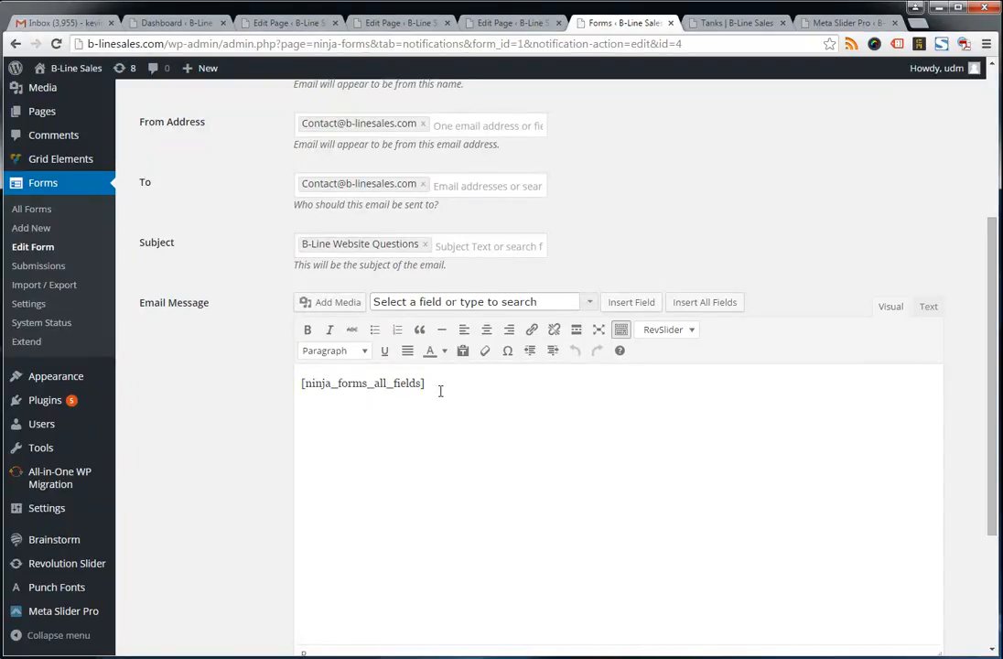
scroll(440, 391, down, 1)
scroll(502, 460, up, 5)
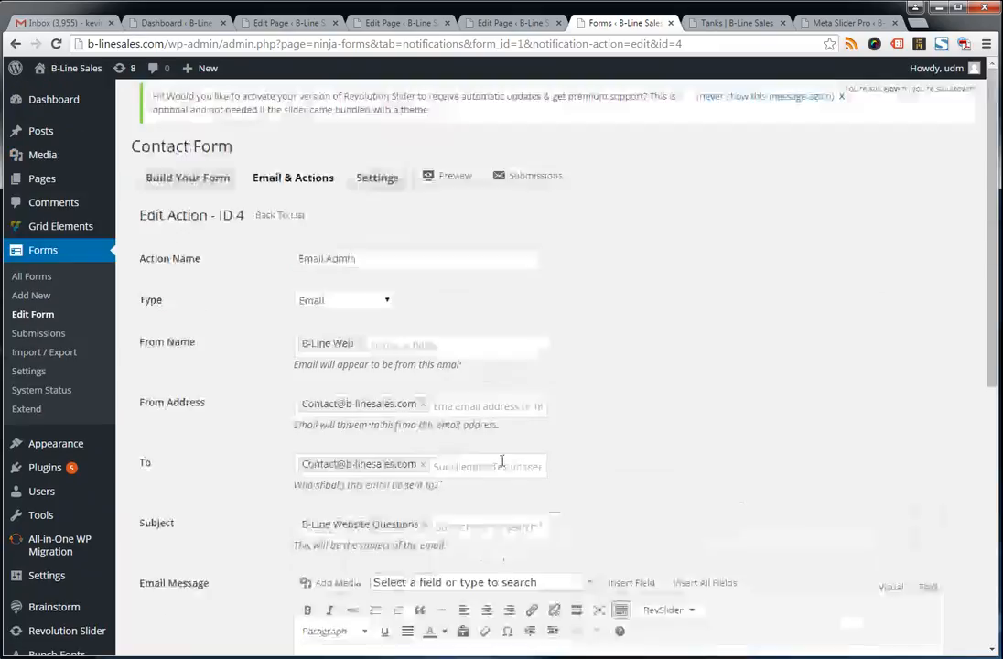